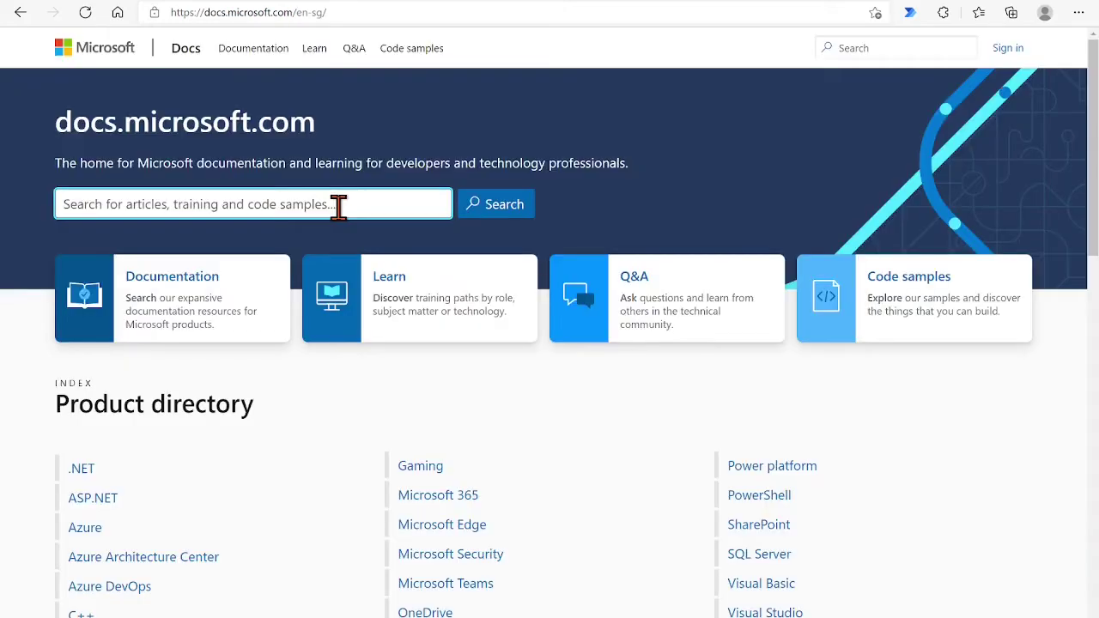
- Search docs.microsoft.com for 'Dax Path' and open the PATH function (DAX) reference page
{"action": "left_click", "coordinate": [336, 206]}
{"action": "type", "text": "D"}
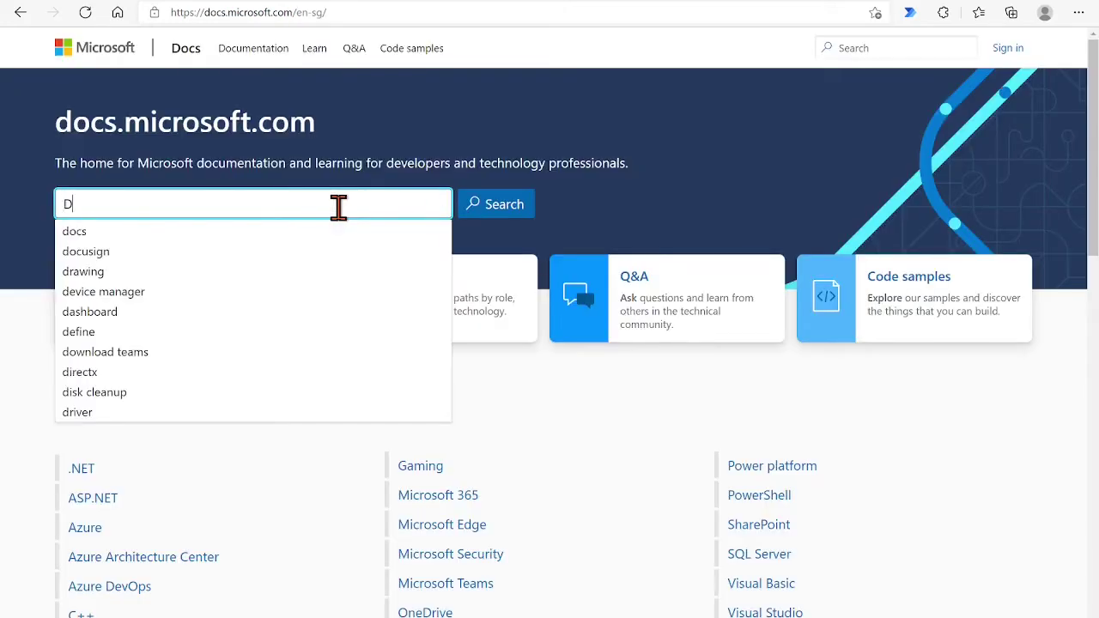
{"action": "type", "text": "ax Path"}
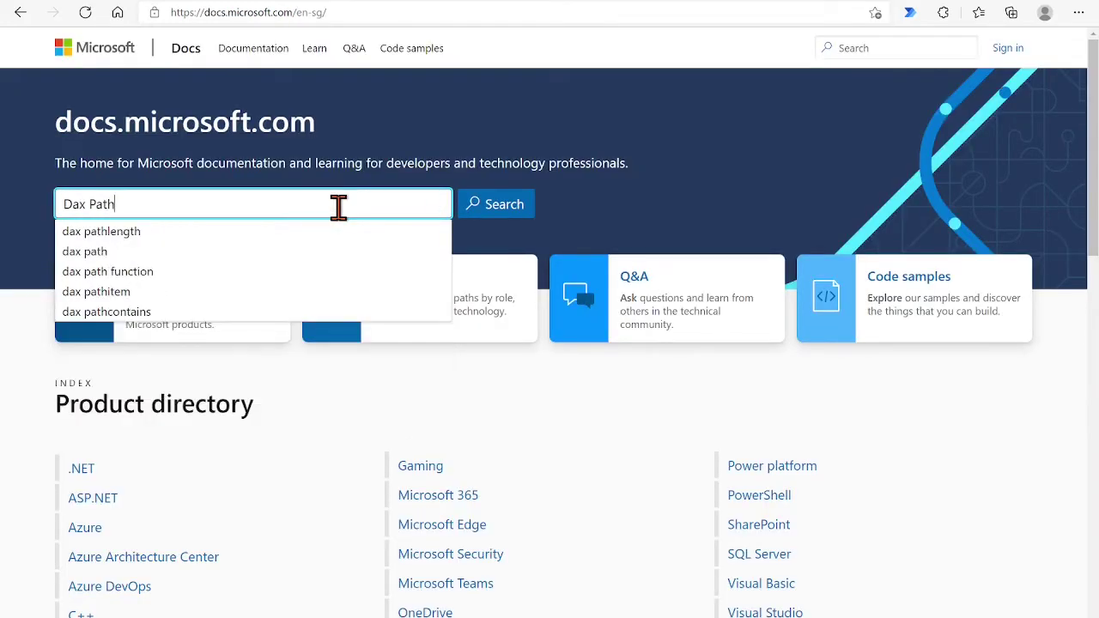
{"action": "left_click", "coordinate": [496, 213]}
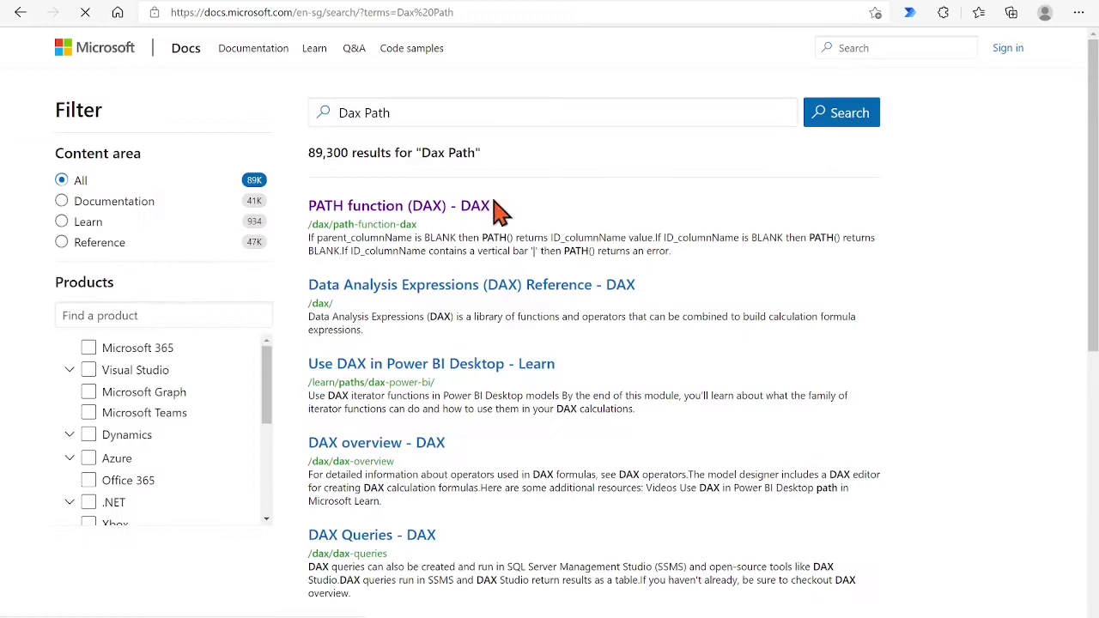
{"action": "left_click", "coordinate": [420, 216]}
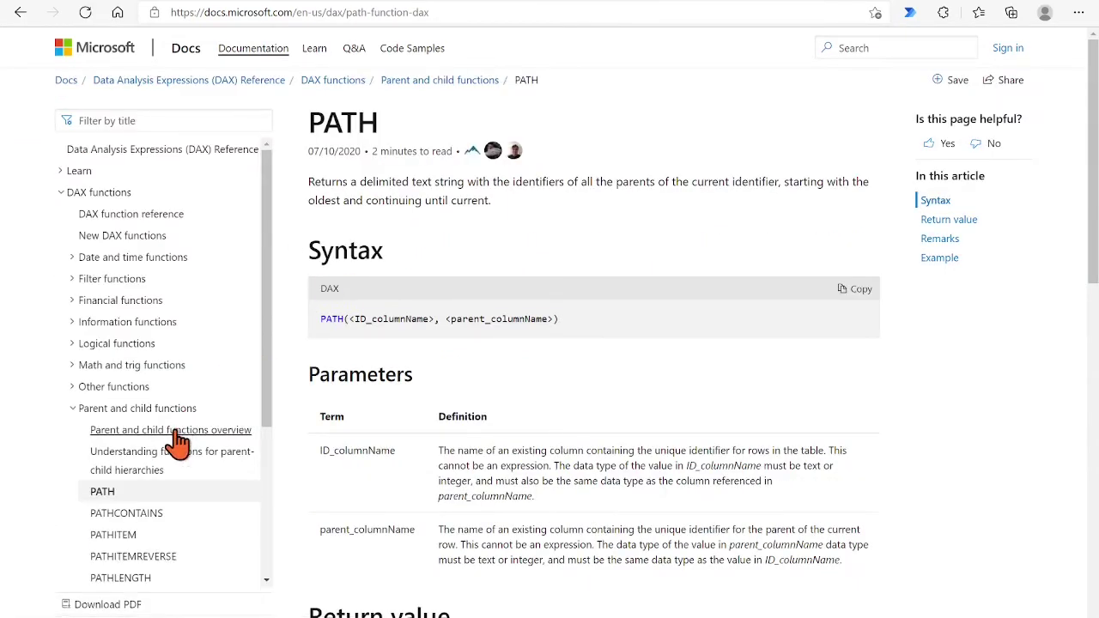
- Open the parent-child hierarchy functions article and scroll down to its EmployeeKey/ParentEmployeeKey example table
{"action": "left_click", "coordinate": [157, 471]}
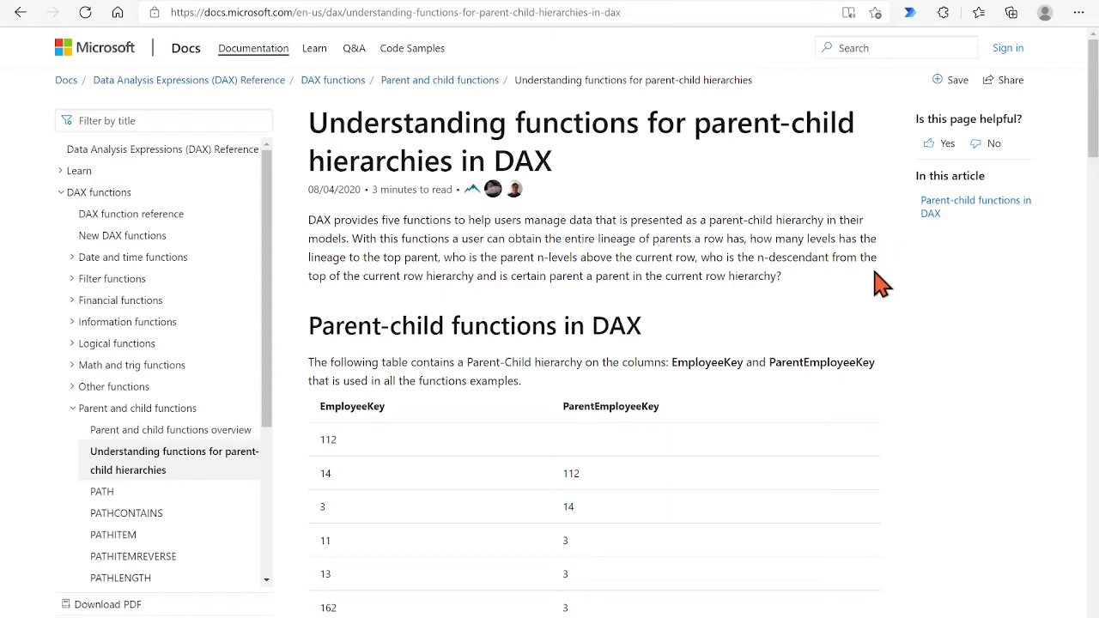
{"action": "scroll", "coordinate": [875, 317], "scroll_direction": "down", "scroll_amount": 1}
{"action": "scroll", "coordinate": [874, 316], "scroll_direction": "down", "scroll_amount": 1}
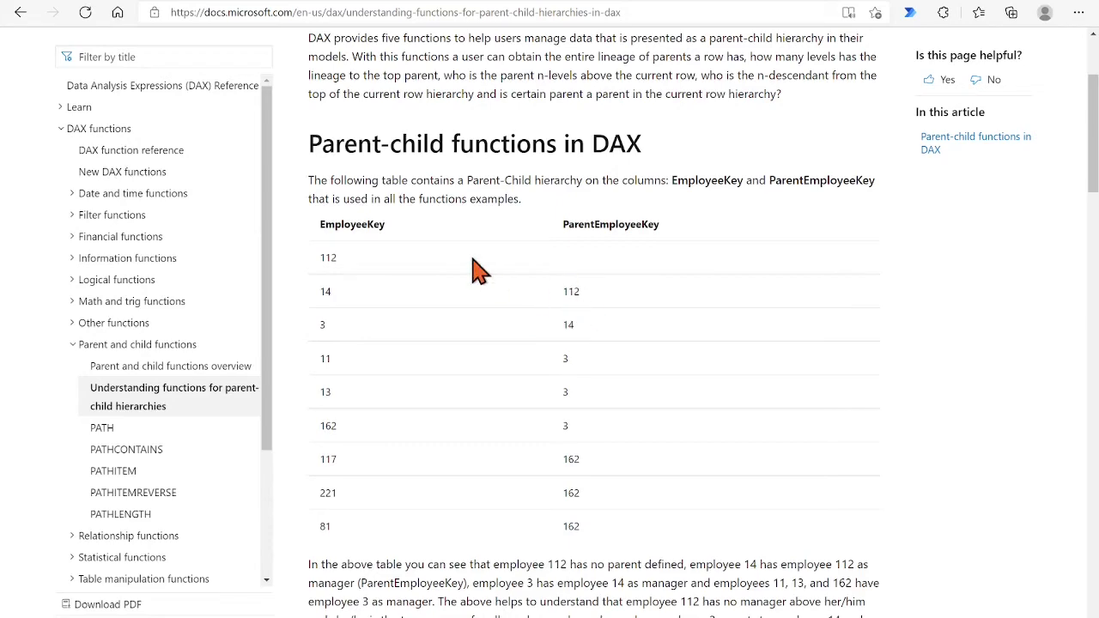
{"action": "scroll", "coordinate": [868, 488], "scroll_direction": "down", "scroll_amount": 1}
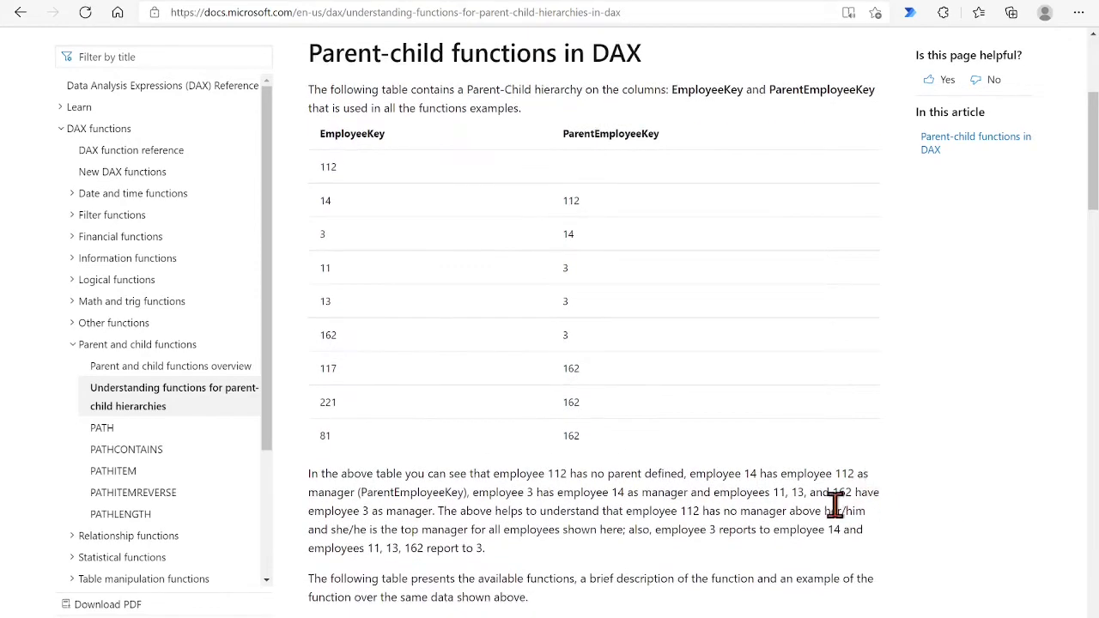
{"action": "scroll", "coordinate": [908, 564], "scroll_direction": "down", "scroll_amount": 1}
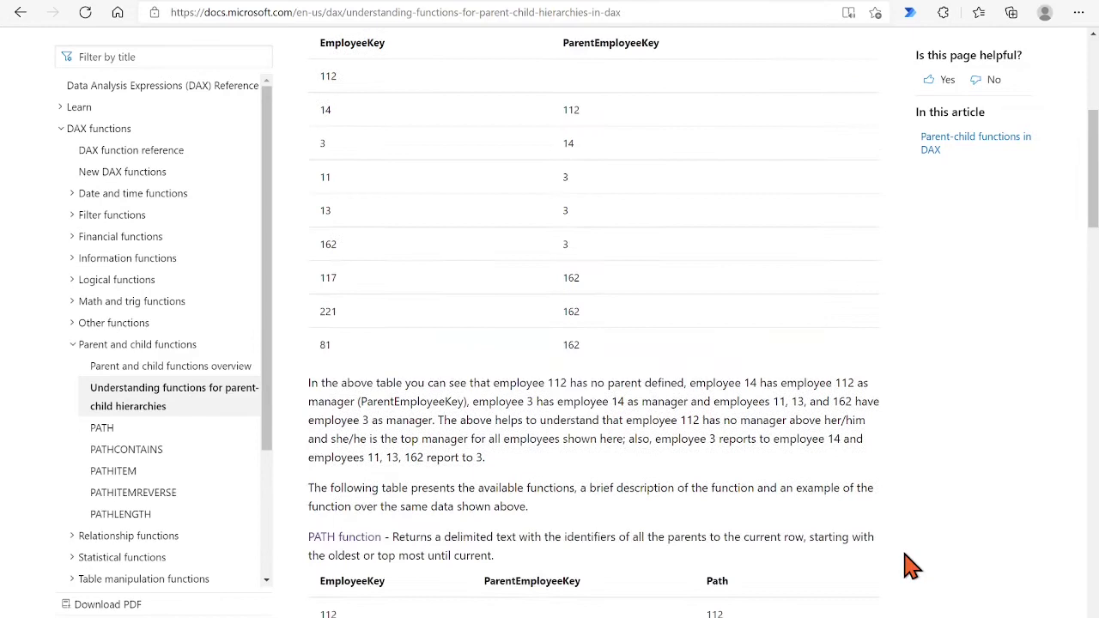
{"action": "scroll", "coordinate": [908, 547], "scroll_direction": "down", "scroll_amount": 2}
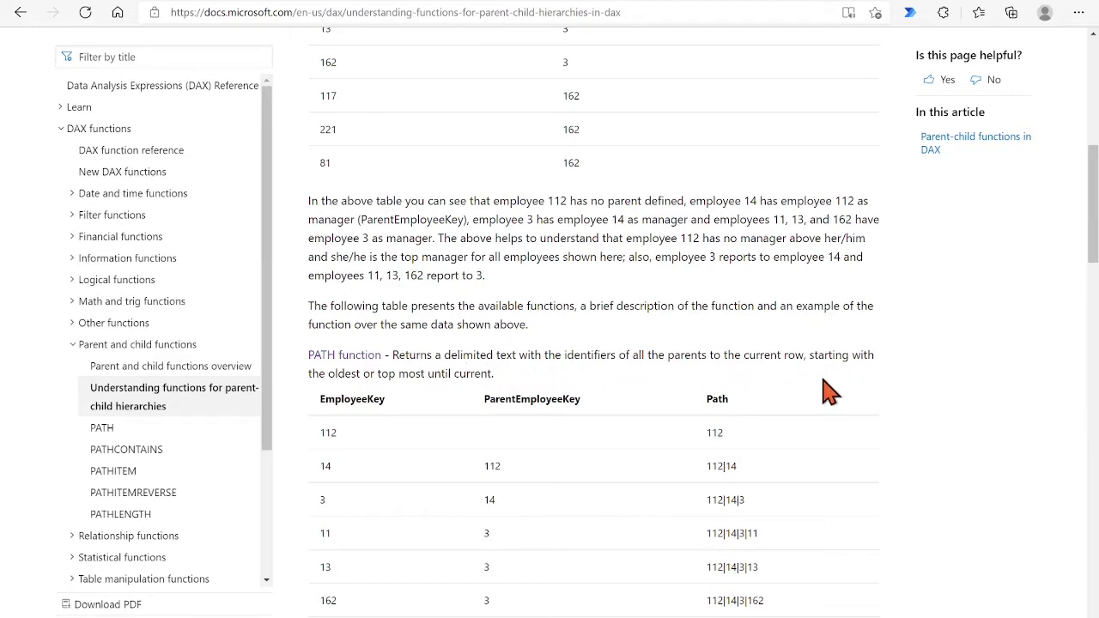
{"action": "scroll", "coordinate": [829, 392], "scroll_direction": "down", "scroll_amount": 2}
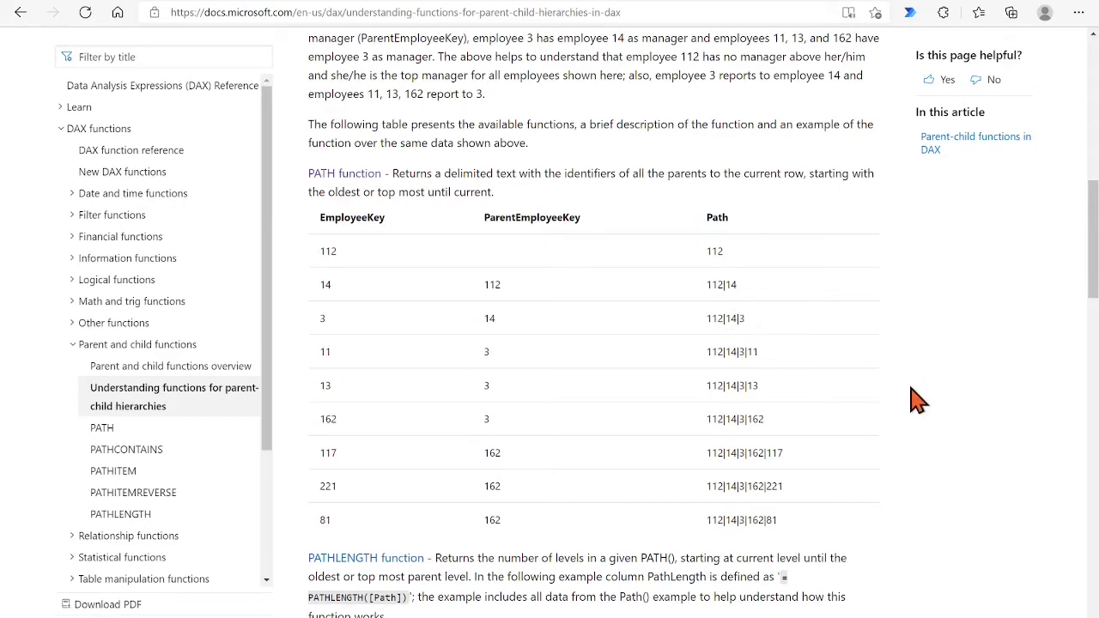
{"action": "scroll", "coordinate": [917, 400], "scroll_direction": "down", "scroll_amount": 4}
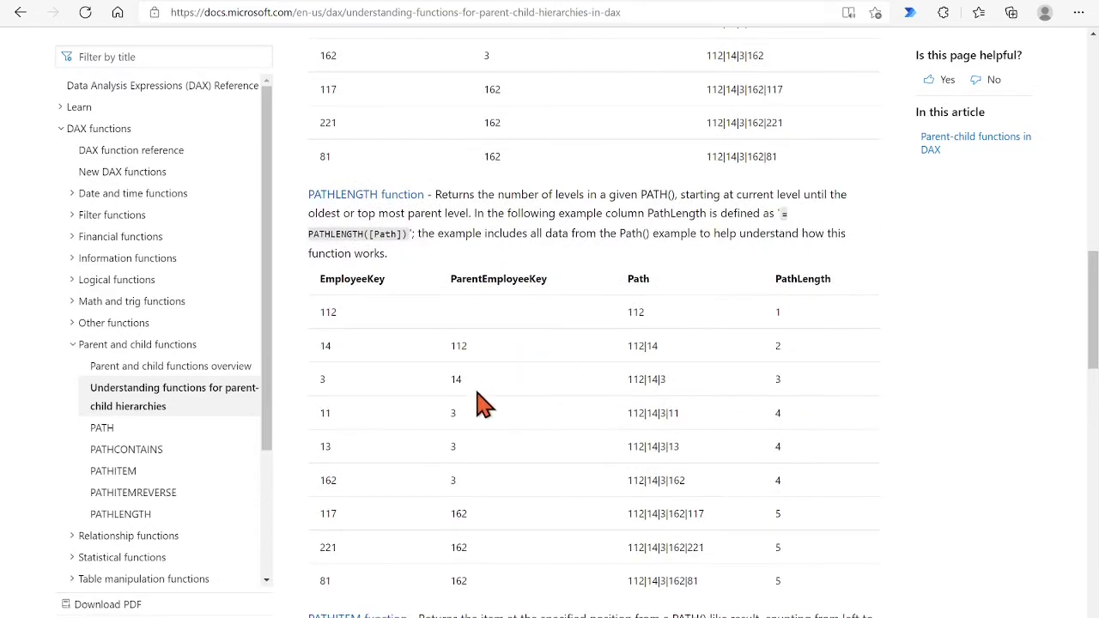
{"action": "scroll", "coordinate": [484, 404], "scroll_direction": "down", "scroll_amount": 2}
{"action": "scroll", "coordinate": [466, 418], "scroll_direction": "down", "scroll_amount": 4}
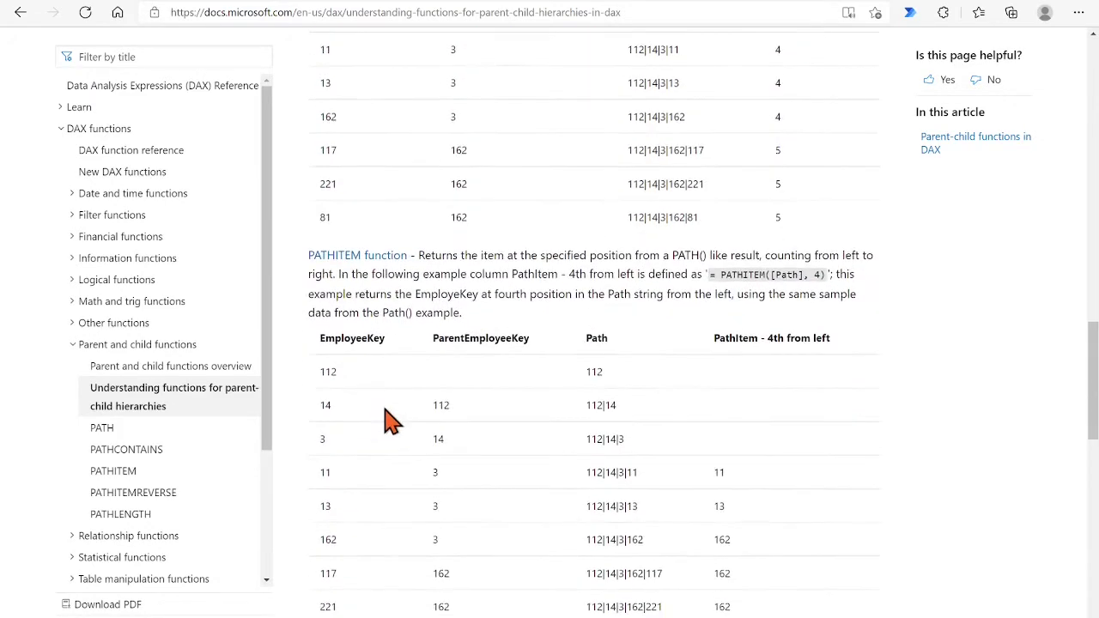
{"action": "scroll", "coordinate": [391, 426], "scroll_direction": "down", "scroll_amount": 6}
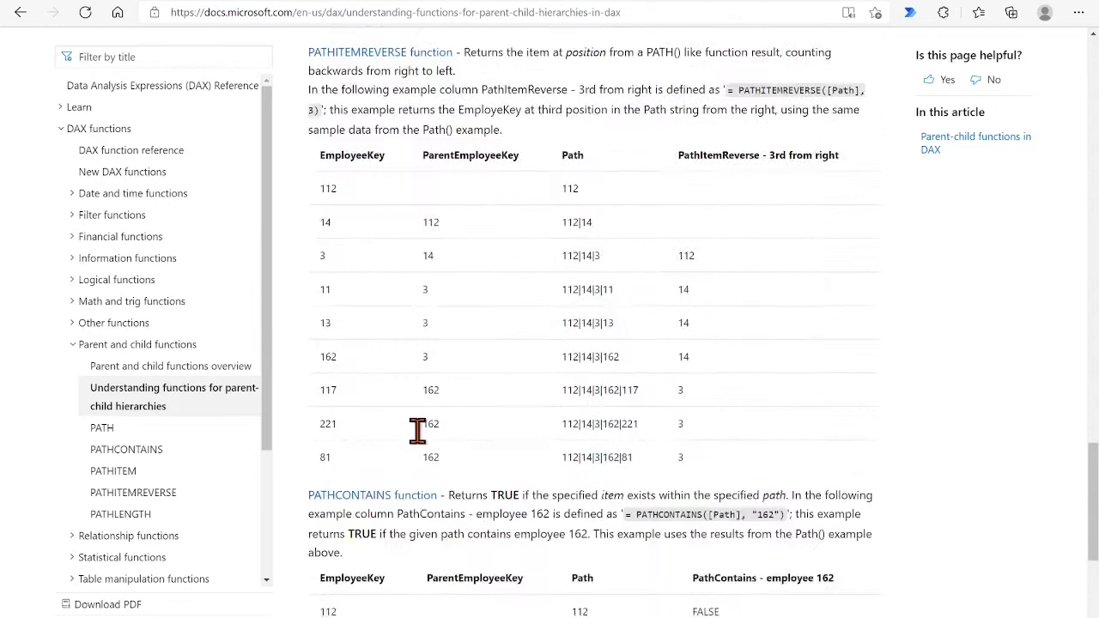
{"action": "scroll", "coordinate": [409, 474], "scroll_direction": "down", "scroll_amount": 2}
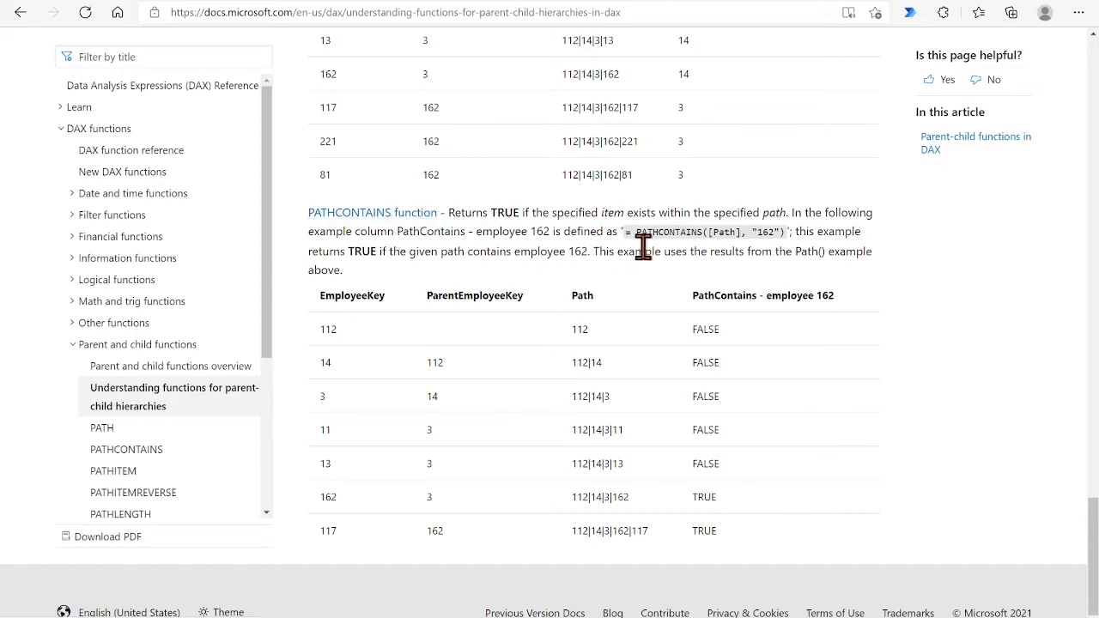
{"action": "scroll", "coordinate": [644, 249], "scroll_direction": "up", "scroll_amount": 15}
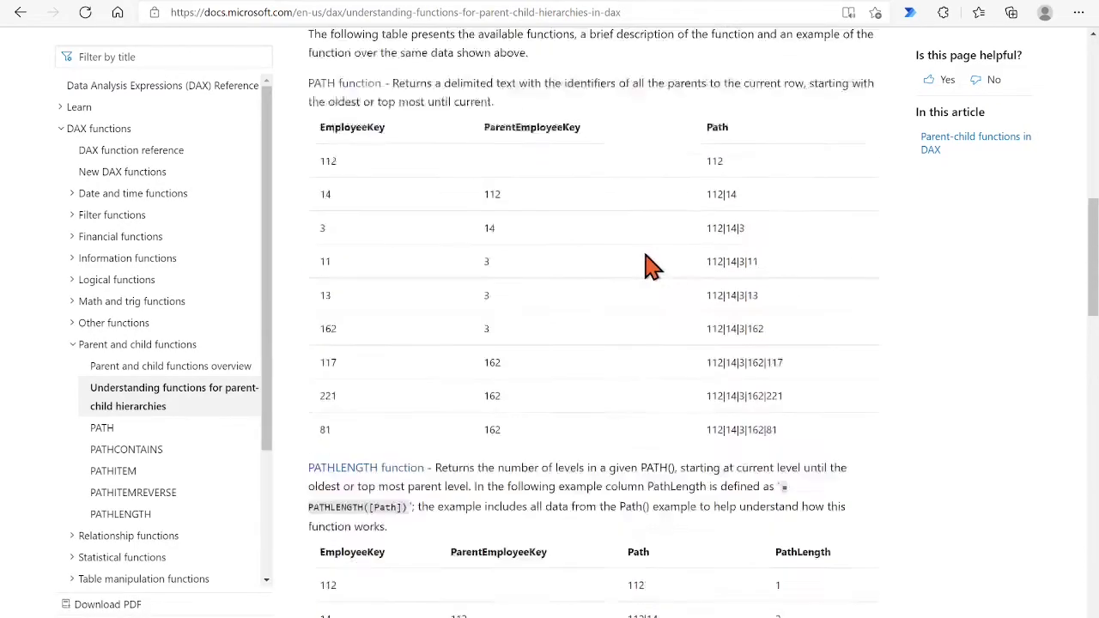
{"action": "scroll", "coordinate": [651, 267], "scroll_direction": "up", "scroll_amount": 10}
{"action": "scroll", "coordinate": [651, 267], "scroll_direction": "down", "scroll_amount": 3}
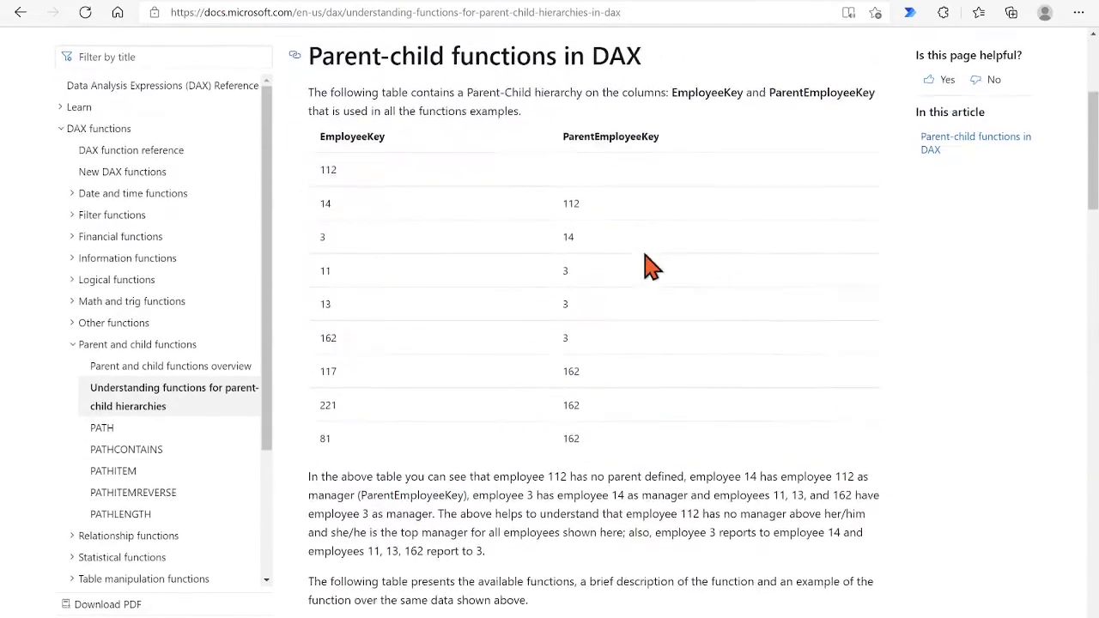
{"action": "scroll", "coordinate": [651, 266], "scroll_direction": "down", "scroll_amount": 3}
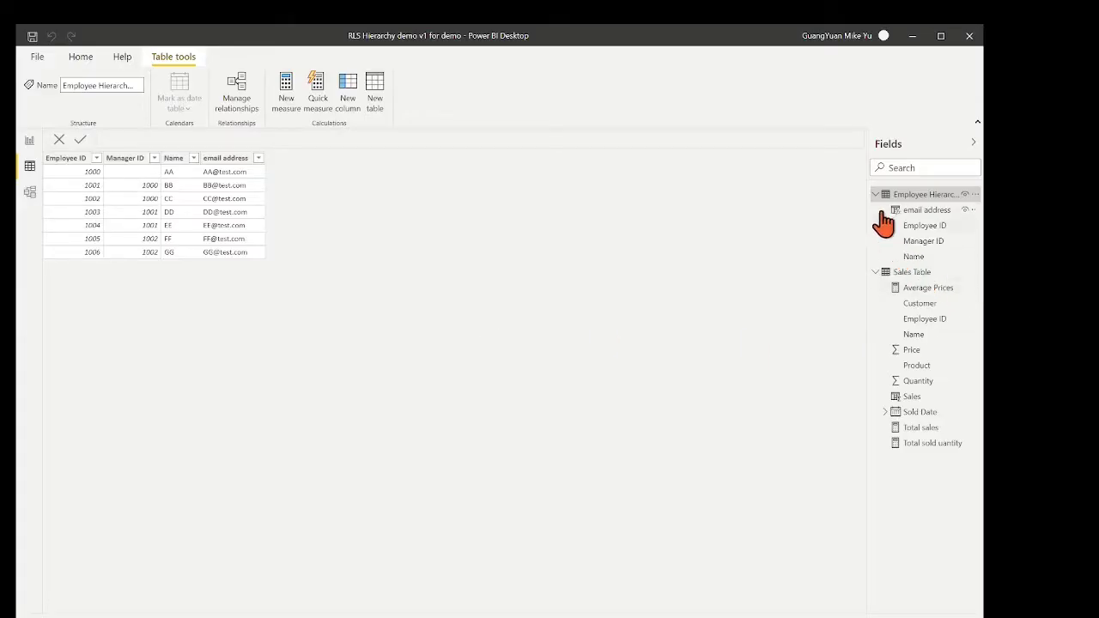
- Browse the Employee Hierarchy and Sales table fields and rows, then view their one-to-many Employee ID relationship
{"action": "left_click", "coordinate": [876, 195]}
{"action": "left_click", "coordinate": [876, 210]}
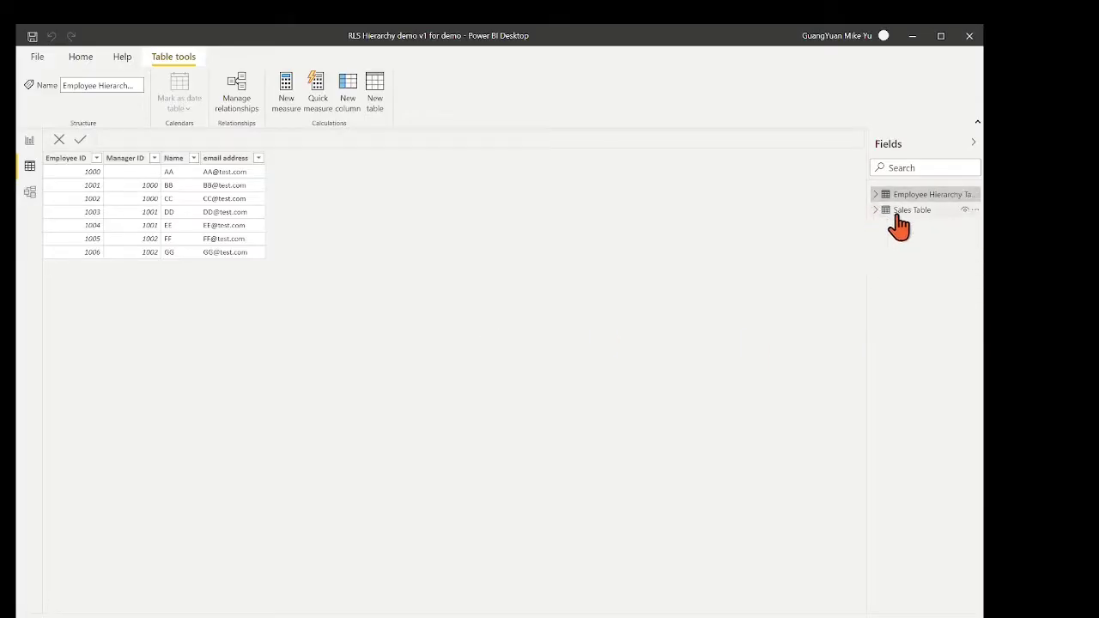
{"action": "left_click", "coordinate": [876, 196]}
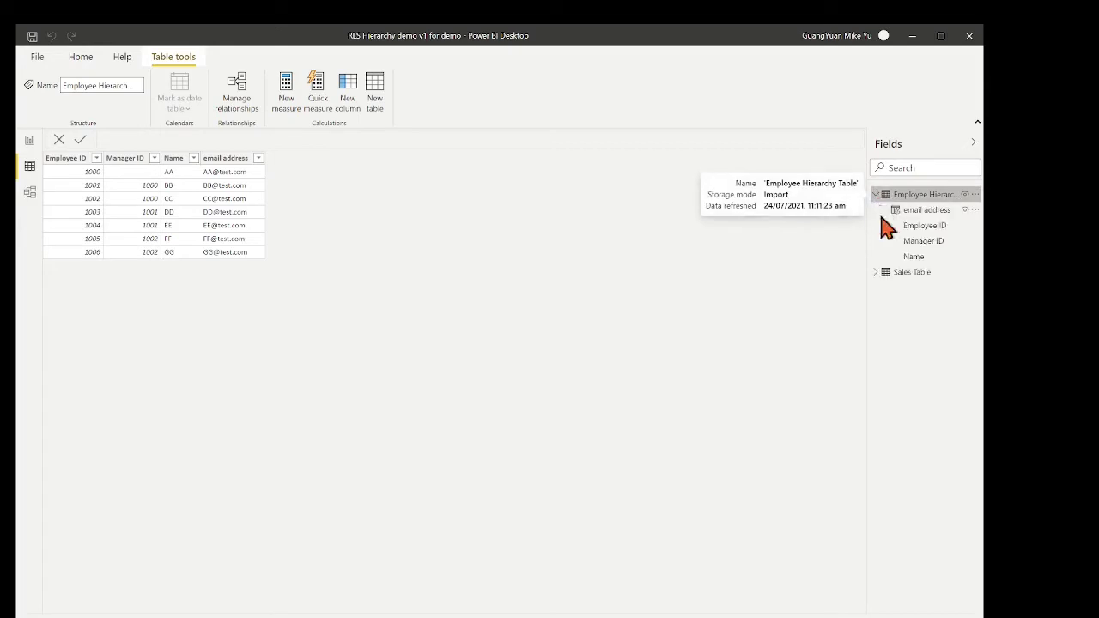
{"action": "left_click", "coordinate": [876, 273]}
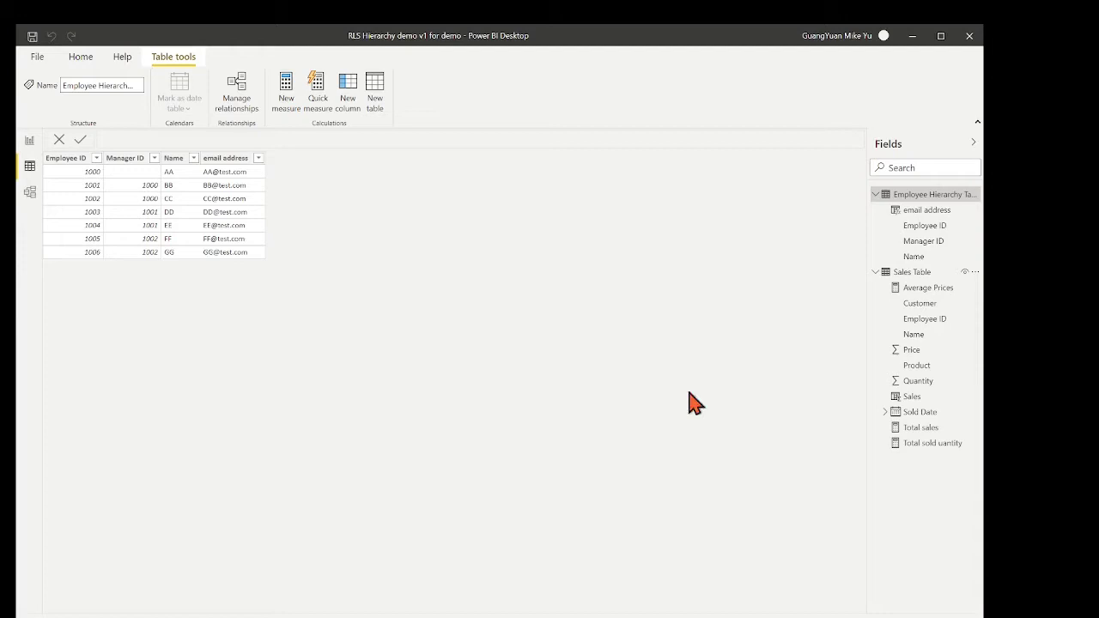
{"action": "left_click", "coordinate": [912, 273]}
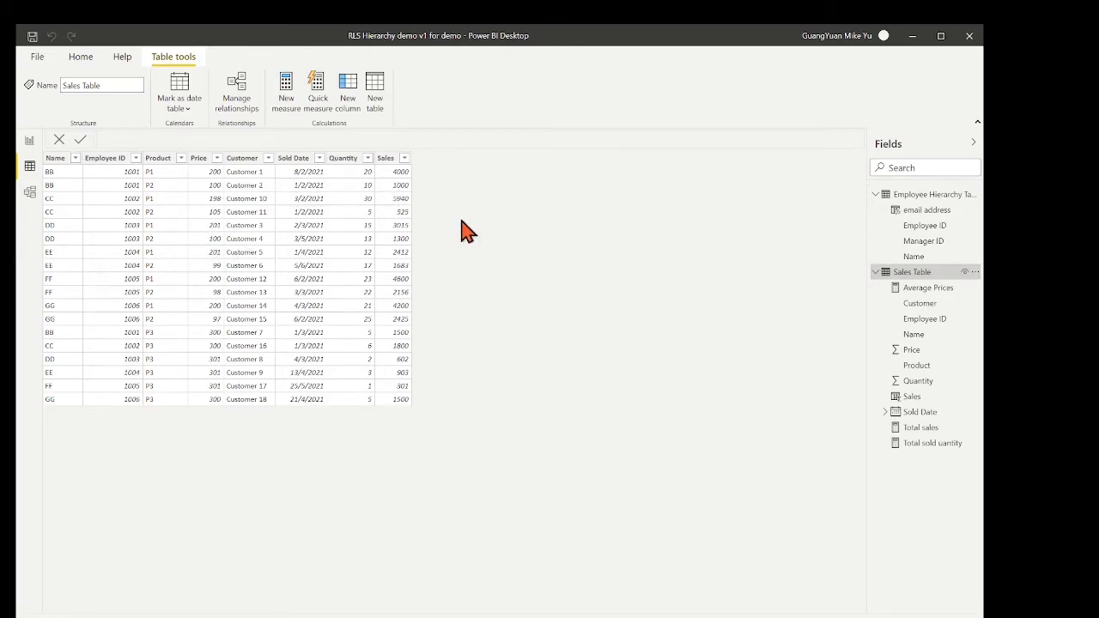
{"action": "left_click", "coordinate": [29, 193]}
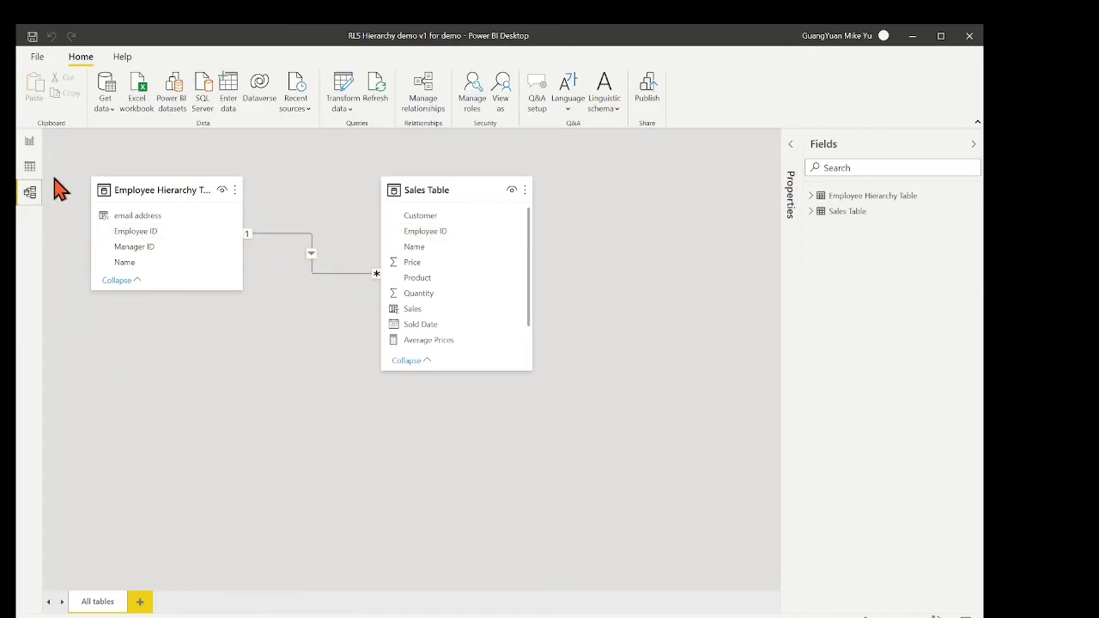
- Look over the sales performance report page, then show the Employee Hierarchy Table's seven rows
{"action": "left_click", "coordinate": [29, 141]}
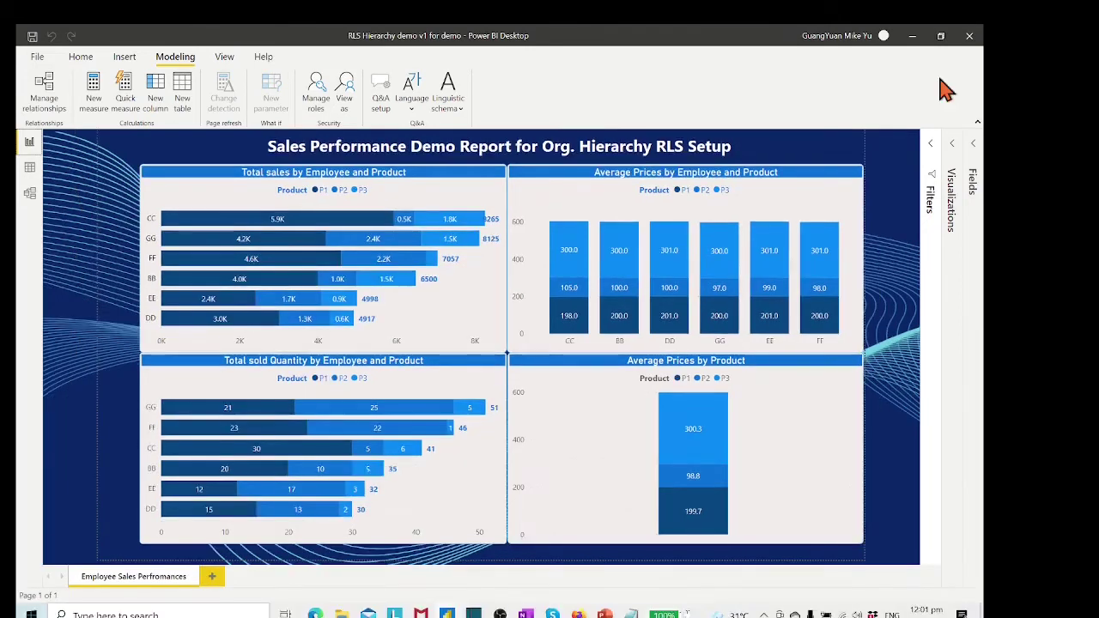
{"action": "left_click", "coordinate": [29, 168]}
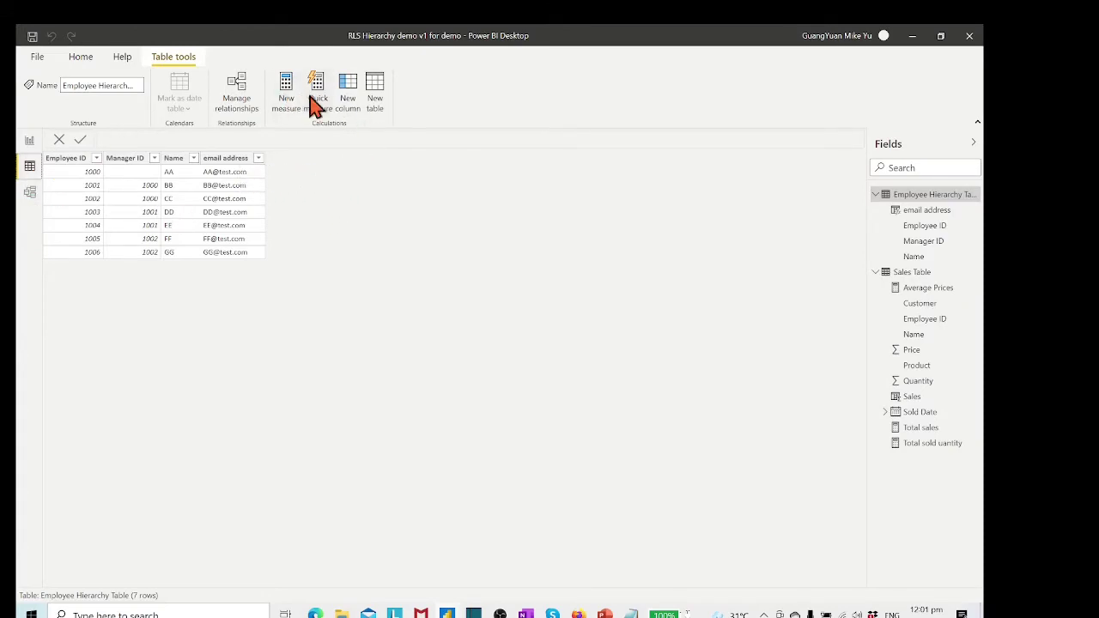
- Add a calculated column Hierarchy Path = PATH(Employee ID, Manager ID) to the Employee Hierarchy Table
{"action": "left_click", "coordinate": [351, 90]}
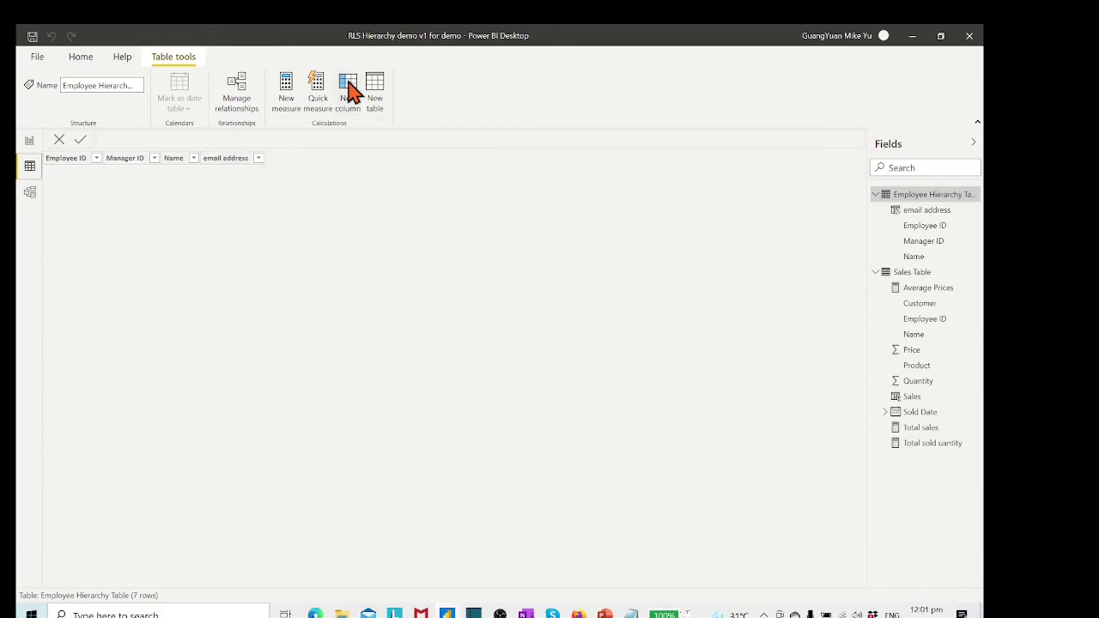
{"action": "type", "text": "l"}
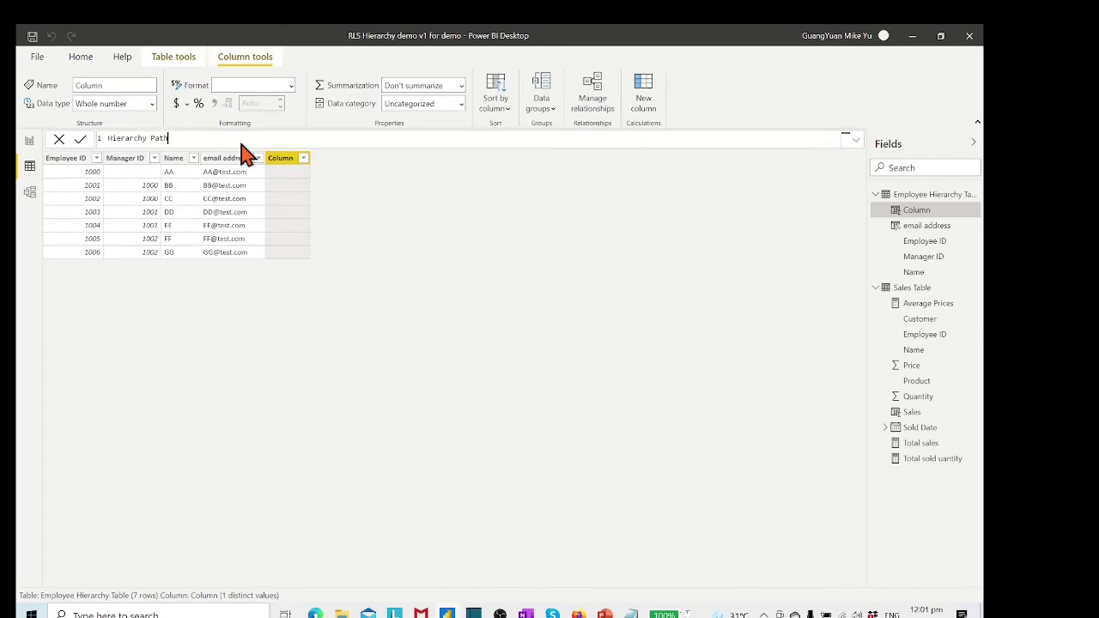
{"action": "type", "text": "ierarchy Path=Pat"}
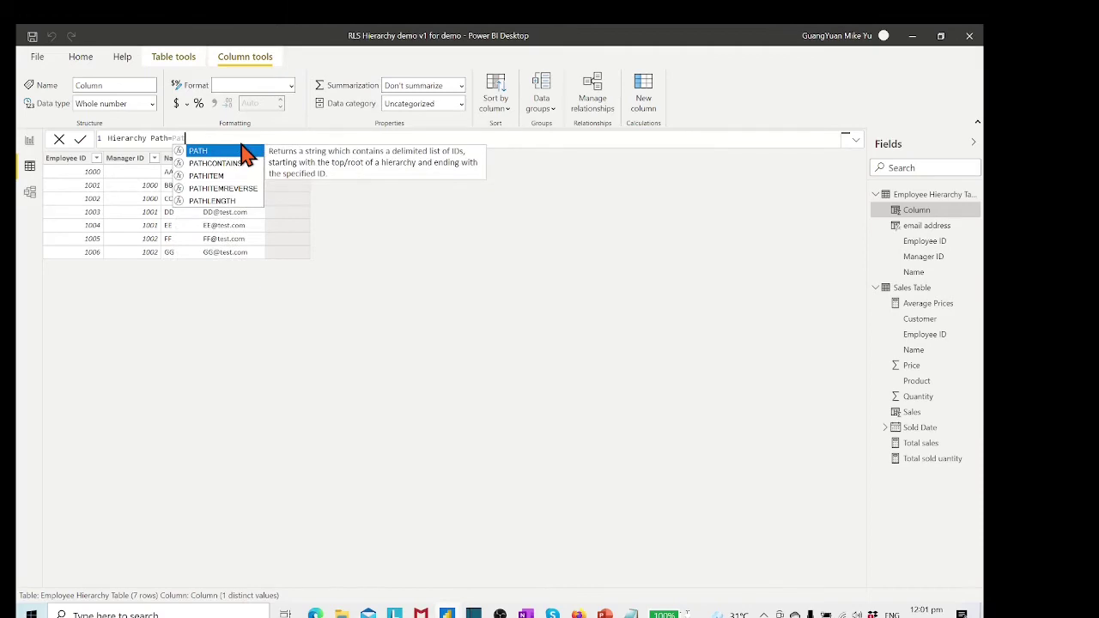
{"action": "key", "text": "Tab"}
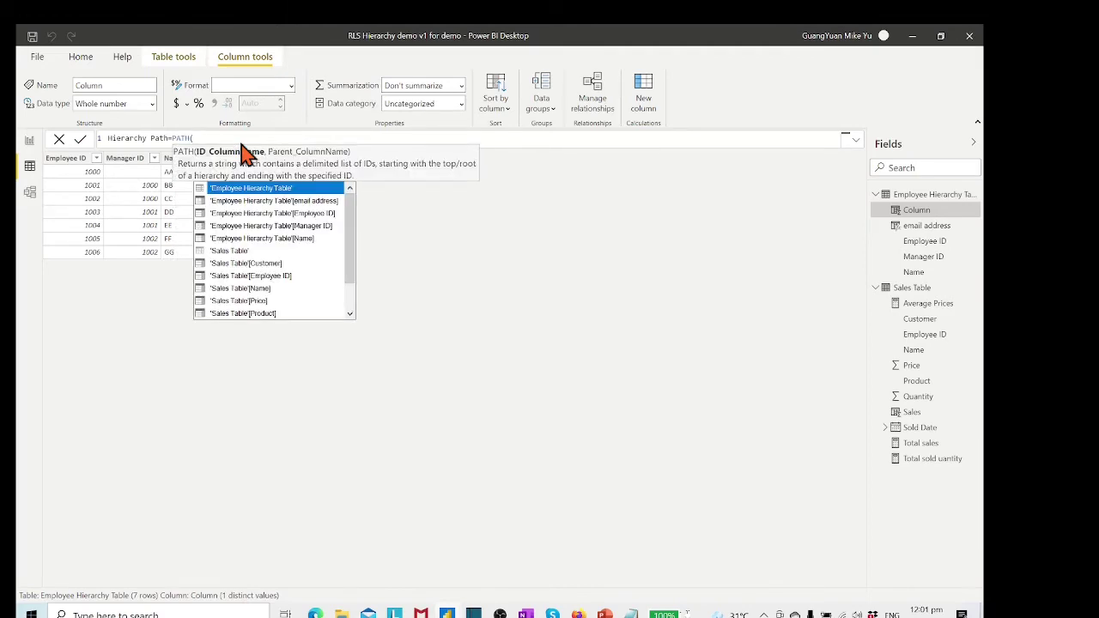
{"action": "left_click", "coordinate": [305, 225]}
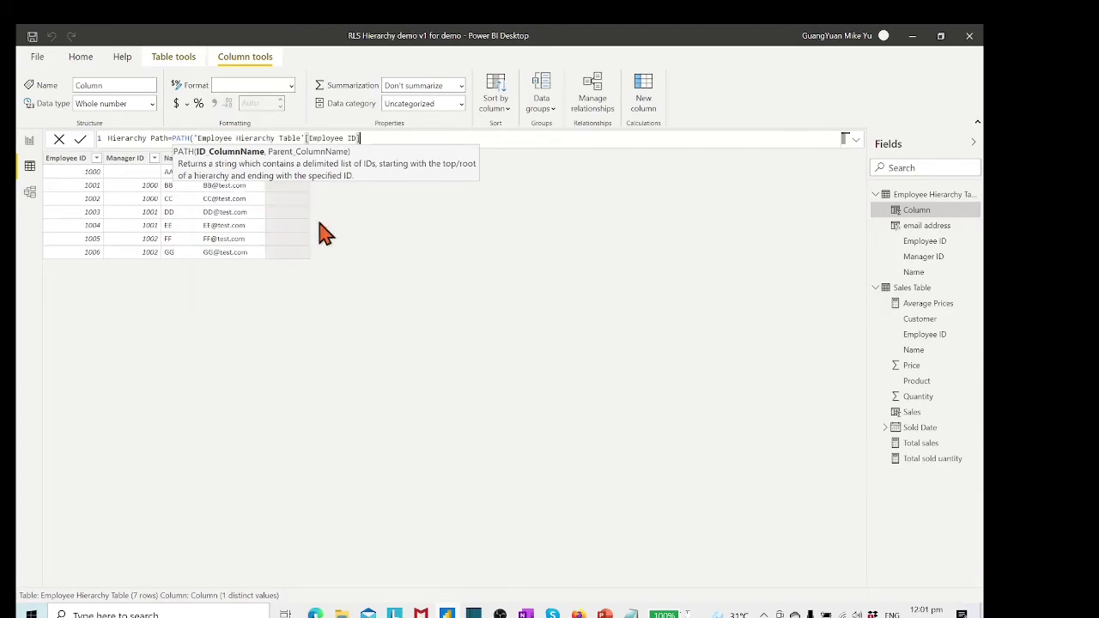
{"action": "type", "text": ","}
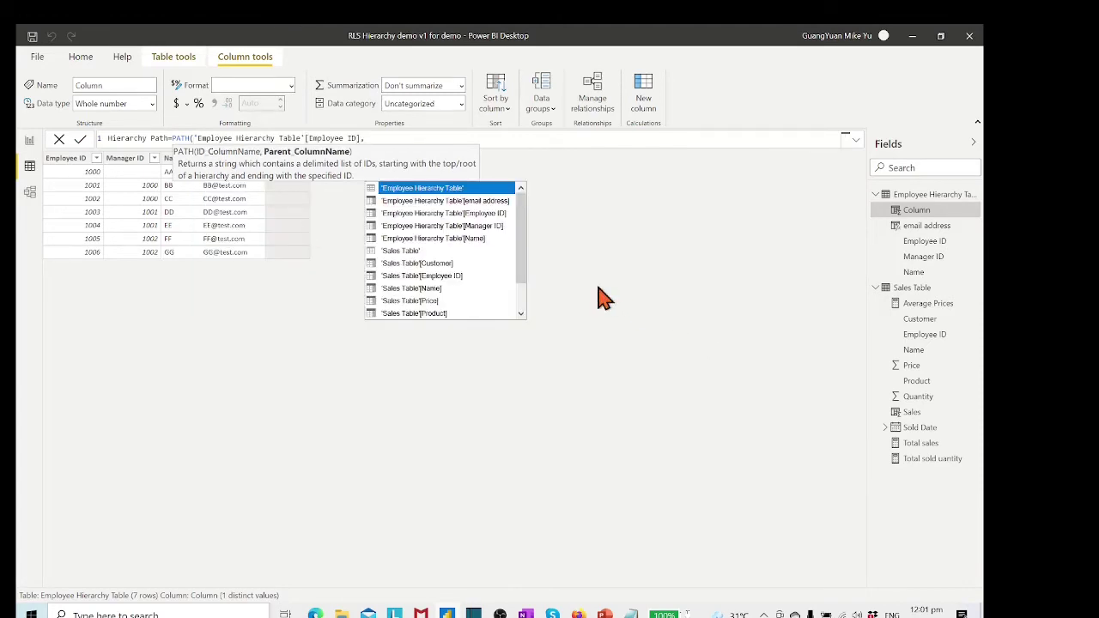
{"action": "left_click", "coordinate": [450, 225]}
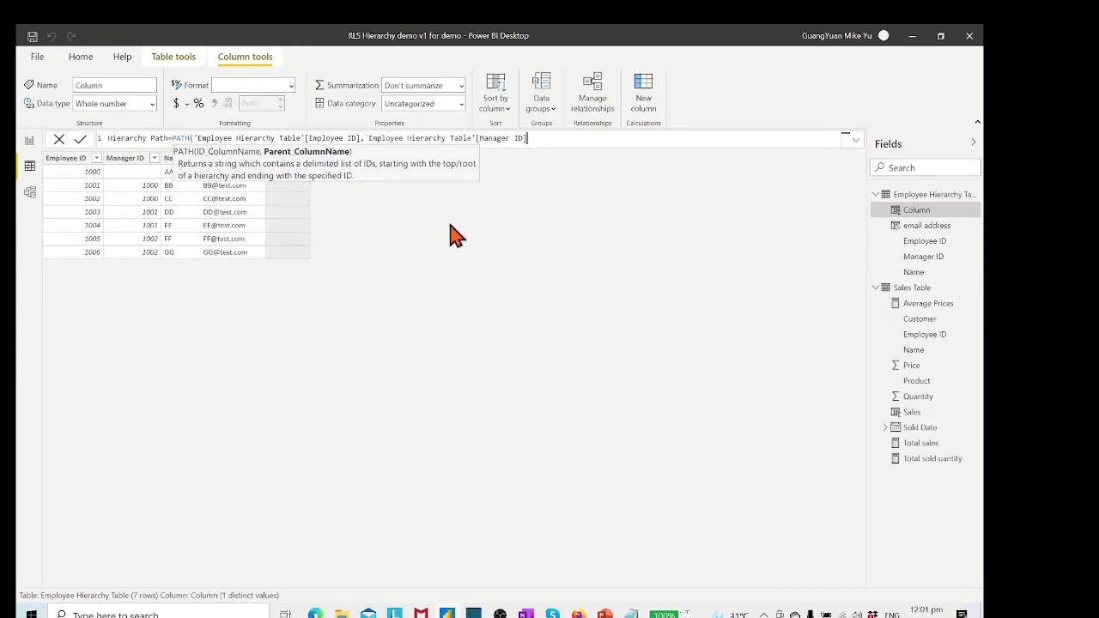
{"action": "type", "text": ")"}
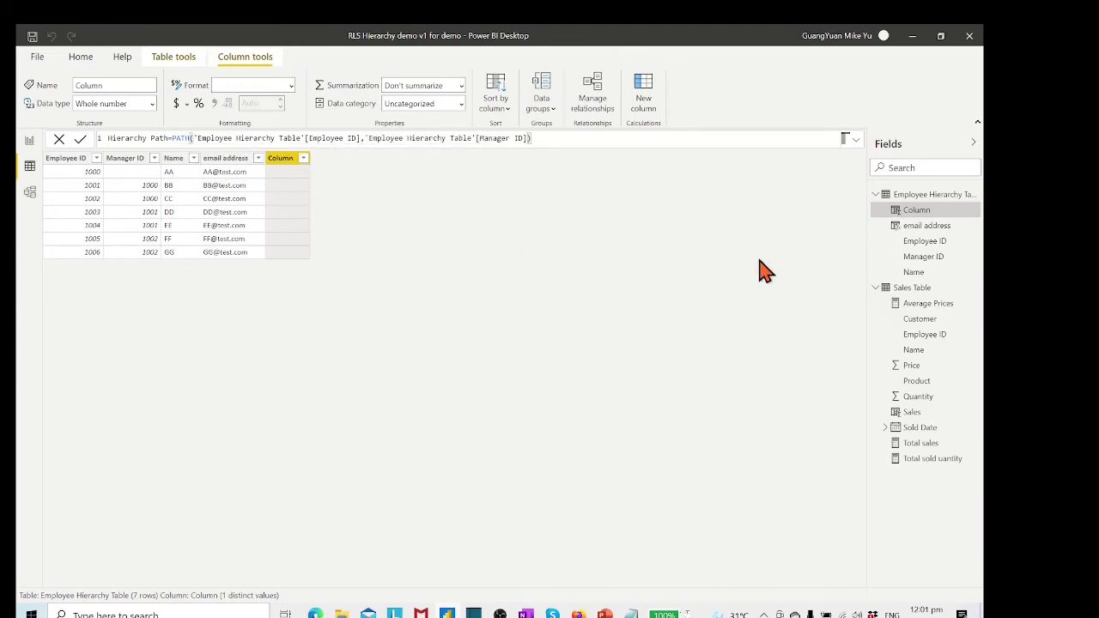
{"action": "left_click", "coordinate": [80, 140]}
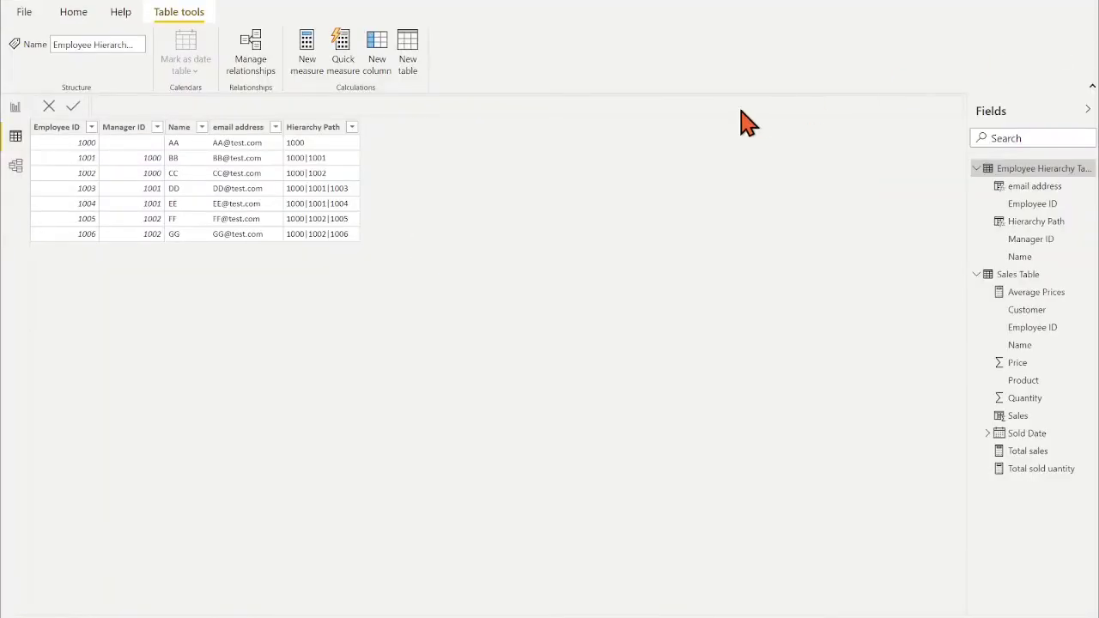
- Add a calculated column RLS Fiter Index = PATHCONTAINS([Hierarchy Path], "1002")
{"action": "left_click", "coordinate": [382, 55]}
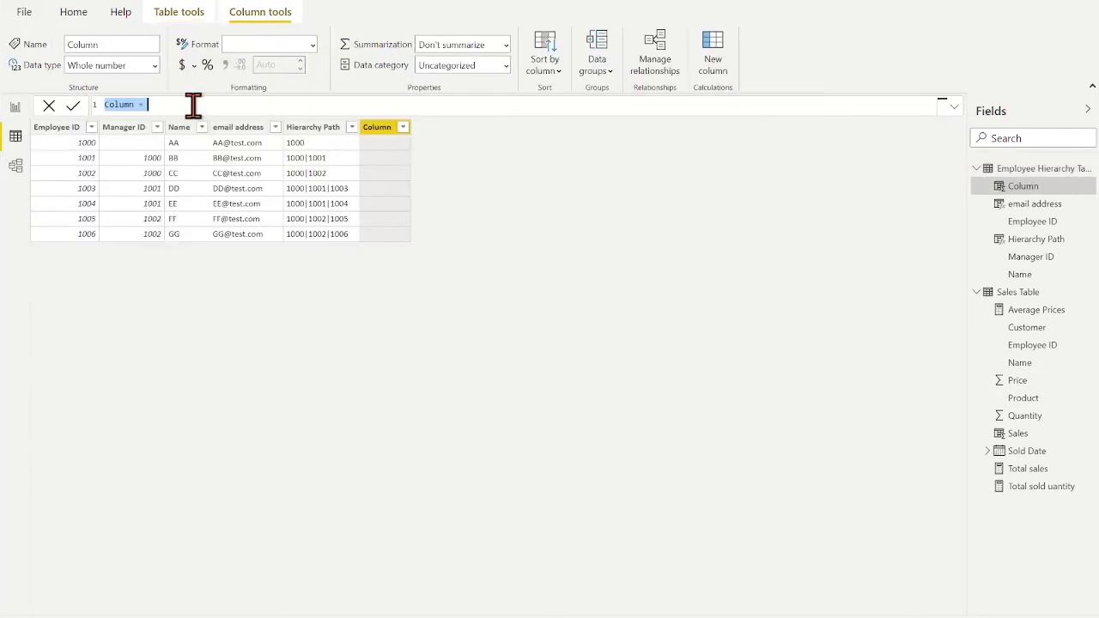
{"action": "type", "text": "RLS Fiter Index"}
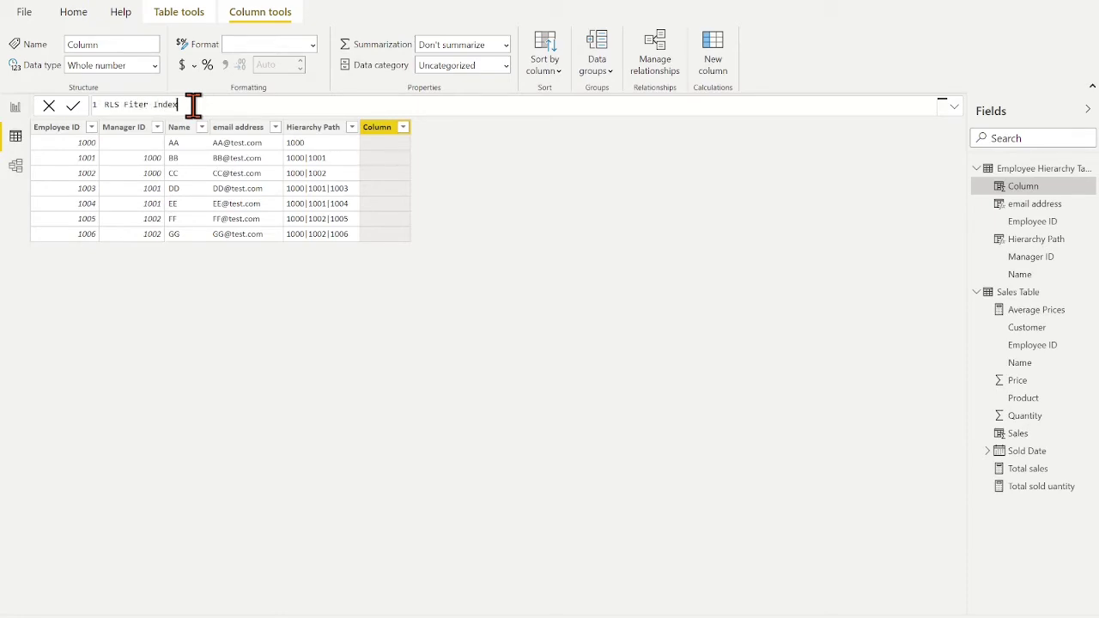
{"action": "type", "text": "=pat"}
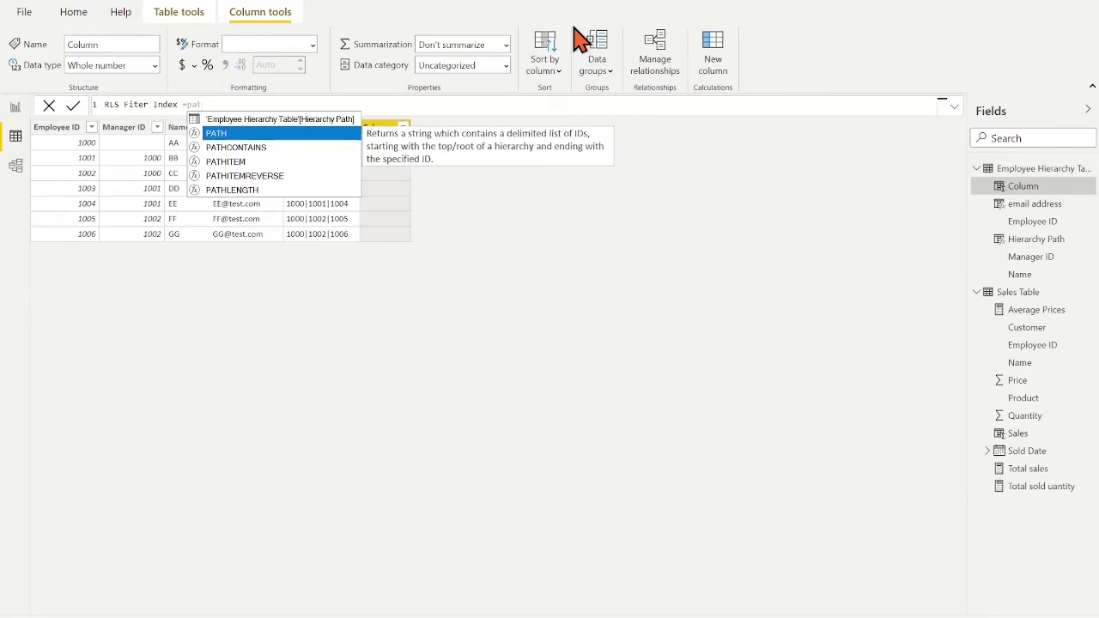
{"action": "key", "text": "Down"}
{"action": "key", "text": "Tab"}
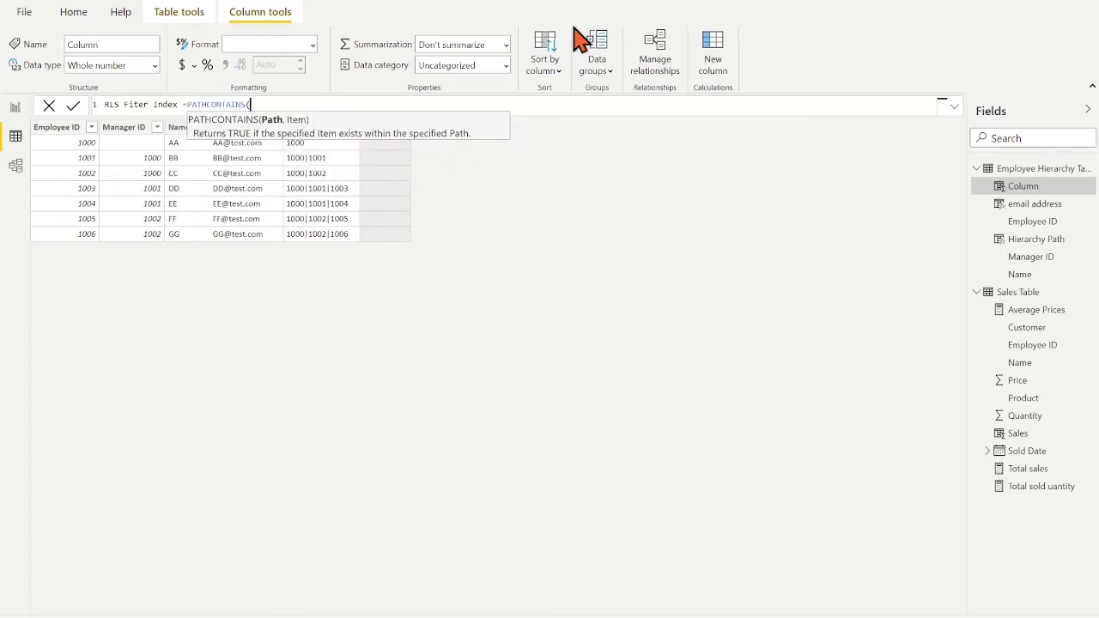
{"action": "type", "text": "["}
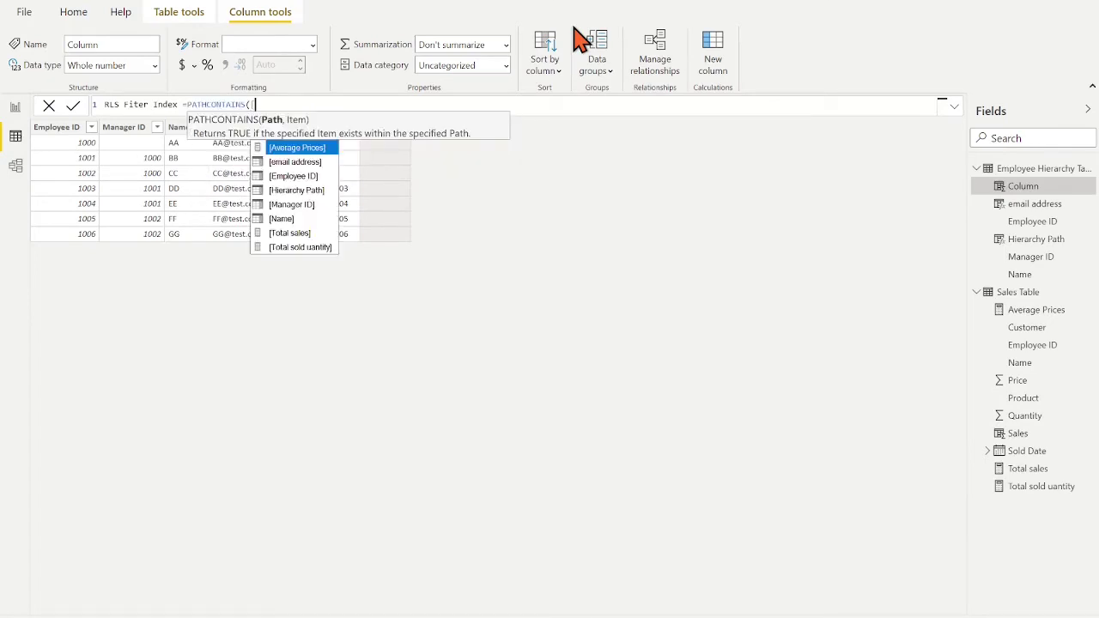
{"action": "left_click", "coordinate": [302, 190]}
{"action": "type", "text": ",\"100"}
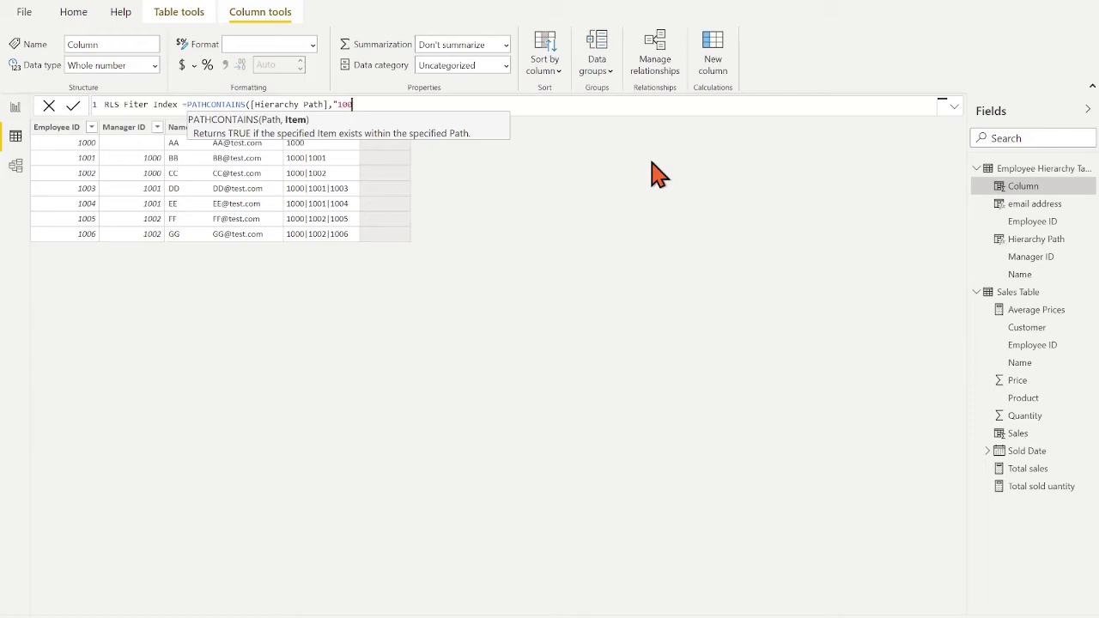
{"action": "type", "text": "2\")"}
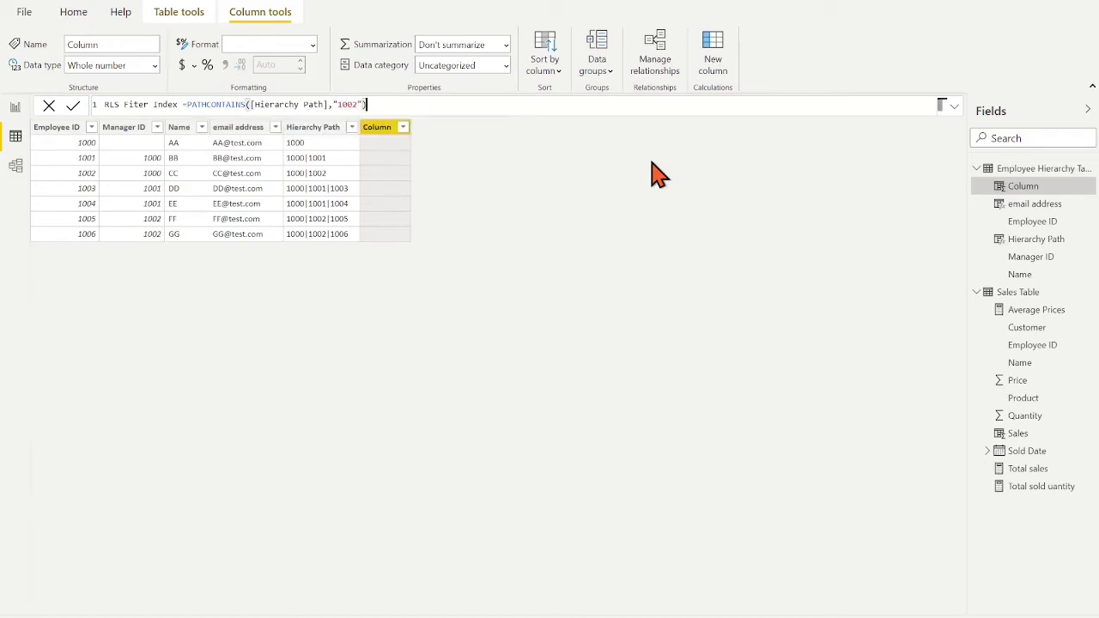
{"action": "left_click", "coordinate": [74, 106]}
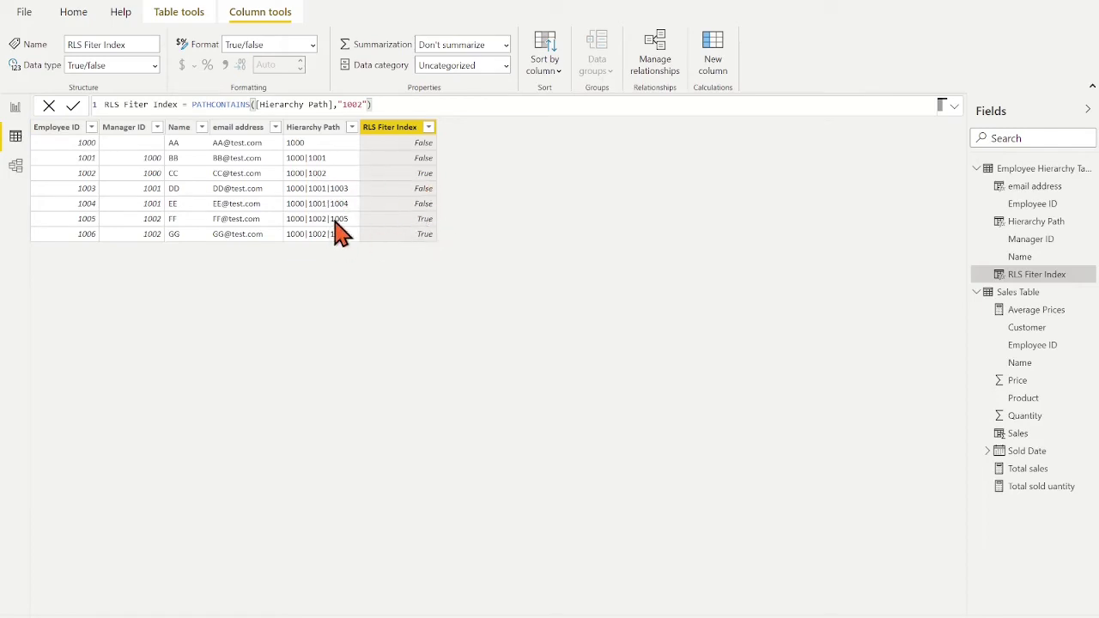
- Replace "1002" with LOOKUPVALUE returning Employee ID matched on a sample email address
{"action": "left_click", "coordinate": [369, 105]}
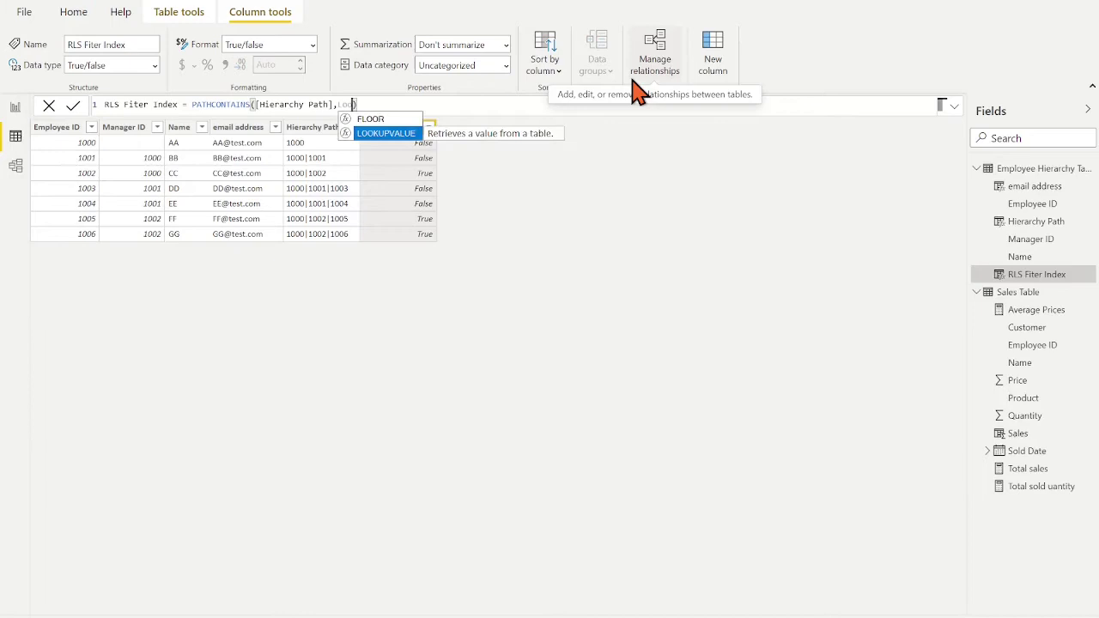
{"action": "key", "text": "Tab"}
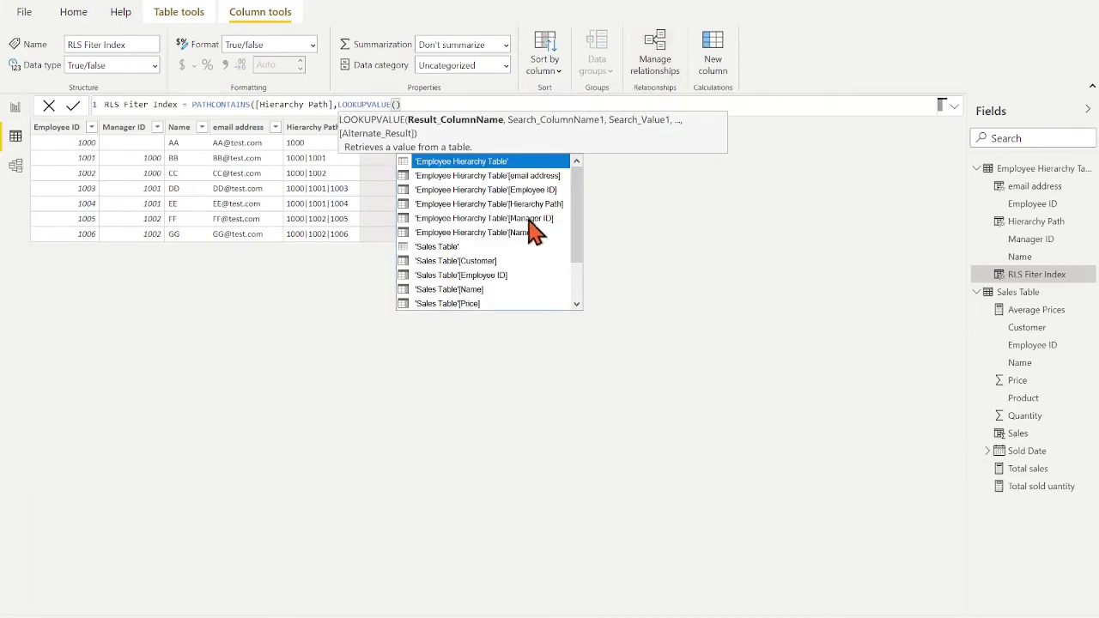
{"action": "left_click", "coordinate": [537, 193]}
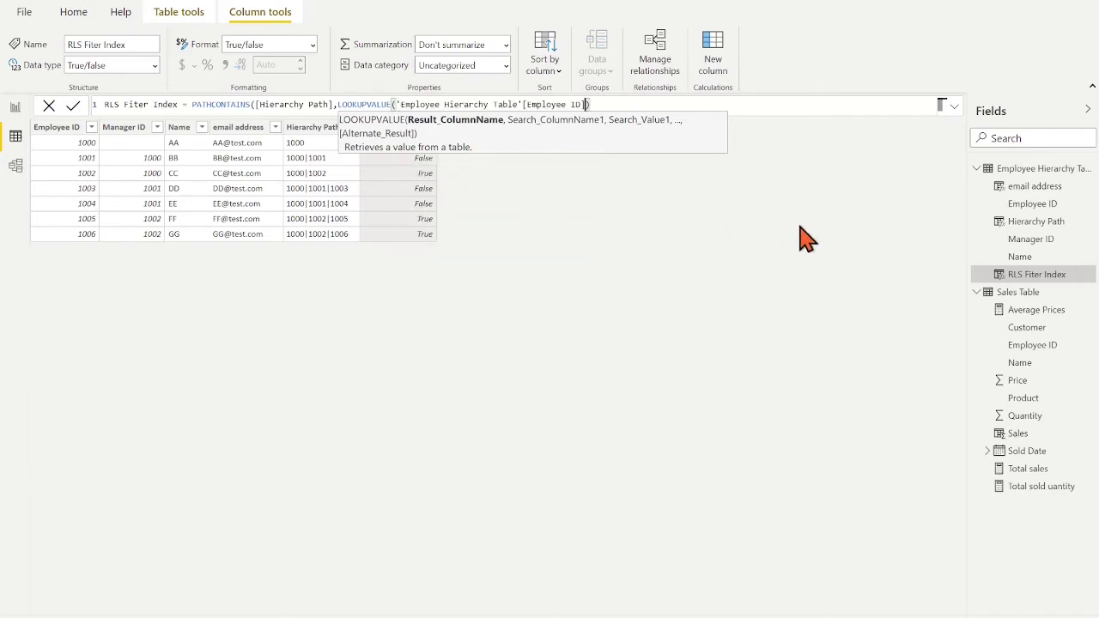
{"action": "type", "text": ","}
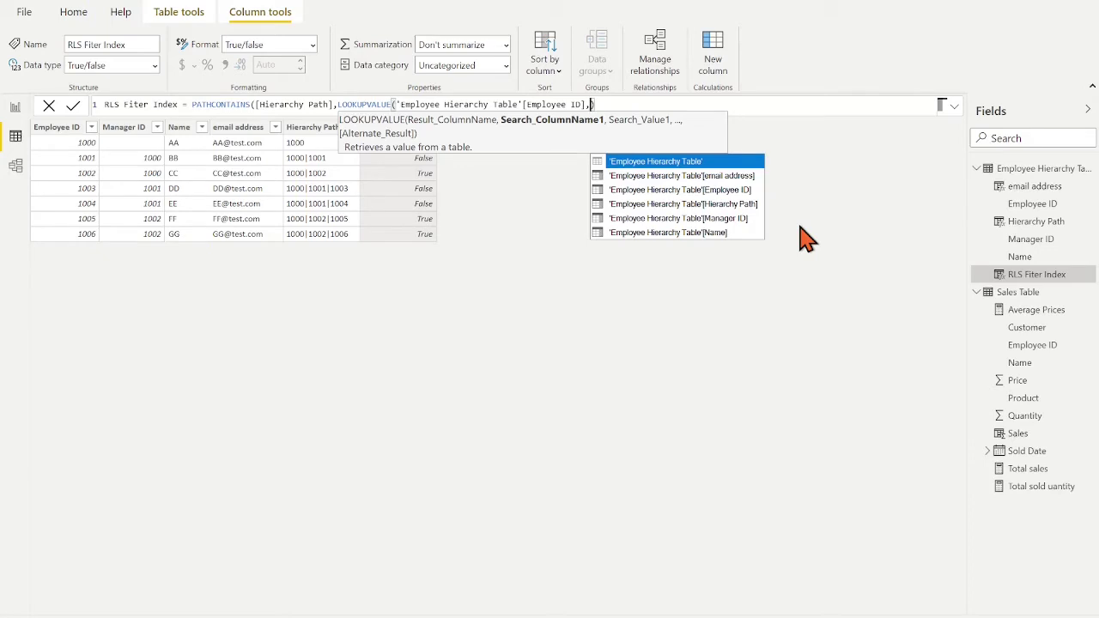
{"action": "left_click", "coordinate": [744, 177]}
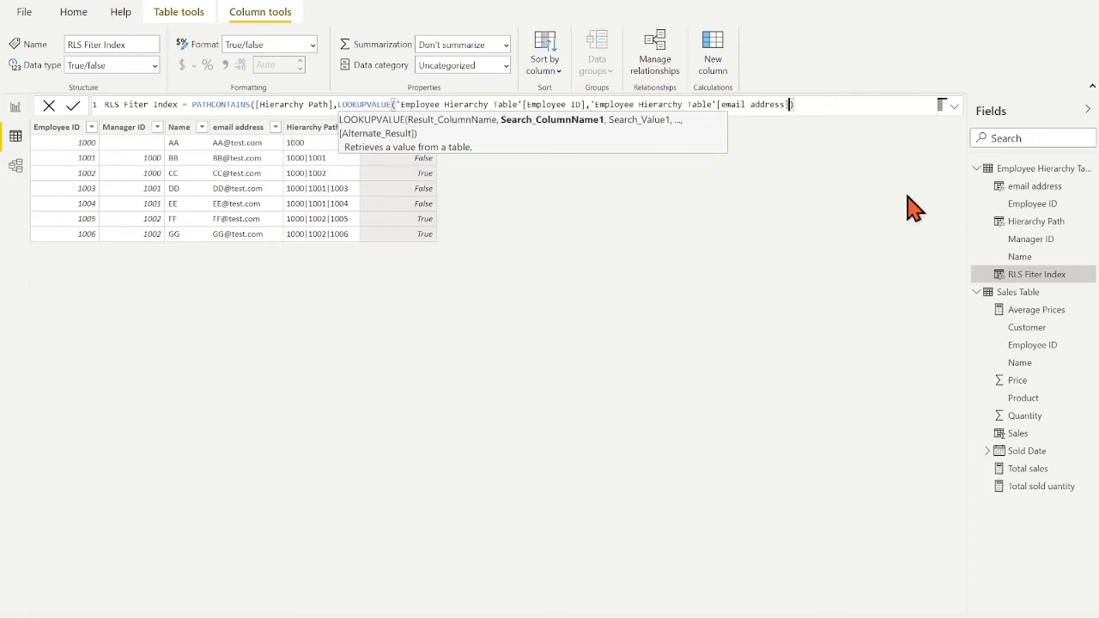
{"action": "type", "text": ",\"CC@test.com"}
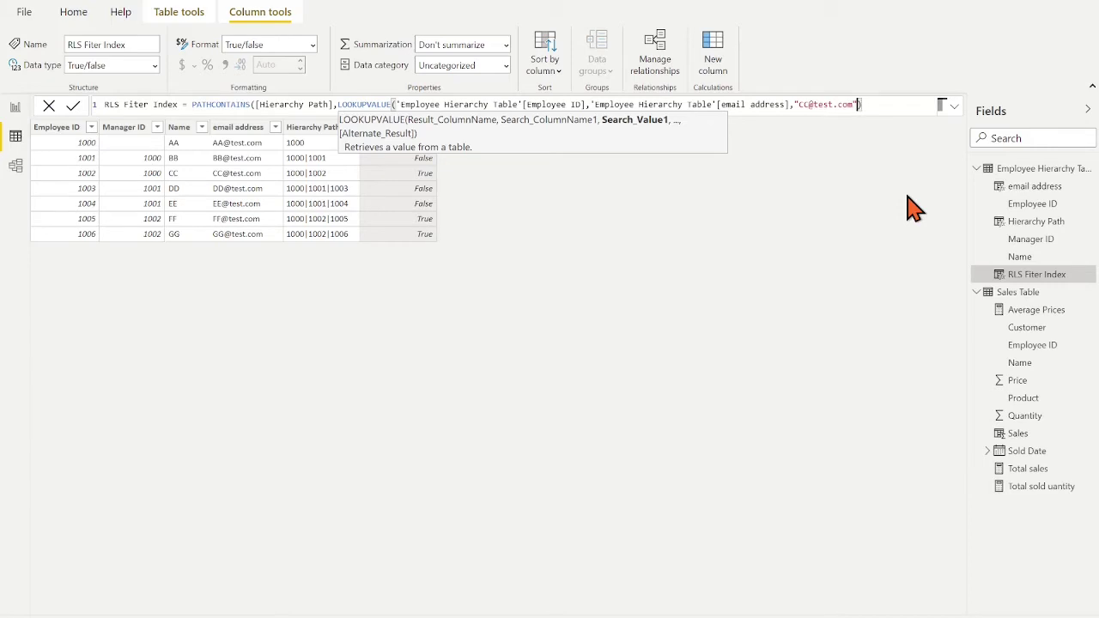
{"action": "type", "text": ")"}
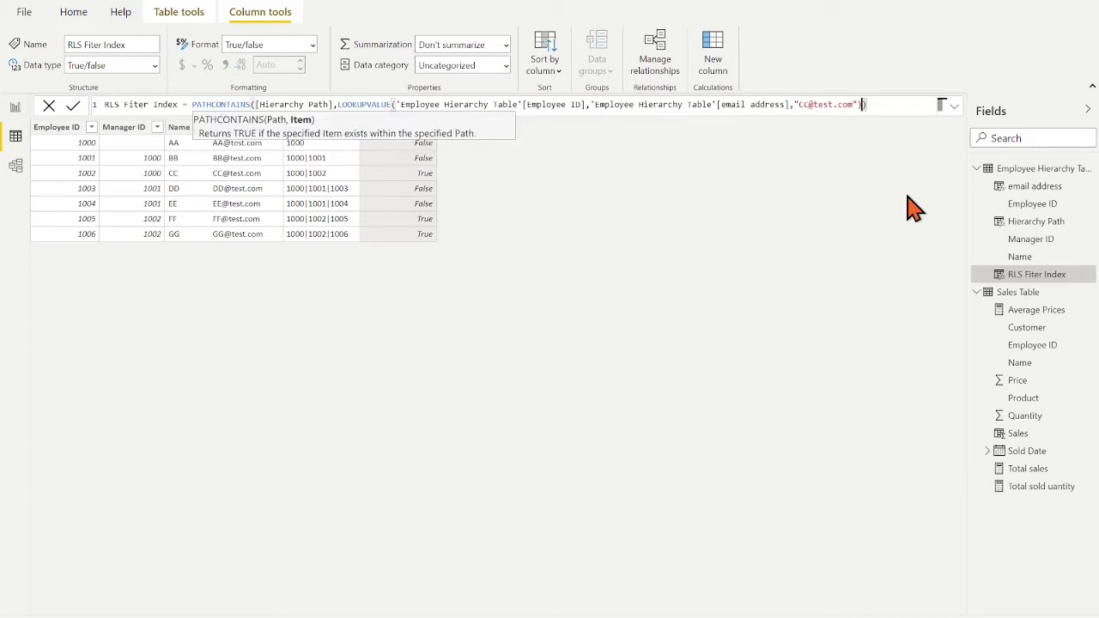
{"action": "left_click", "coordinate": [74, 106]}
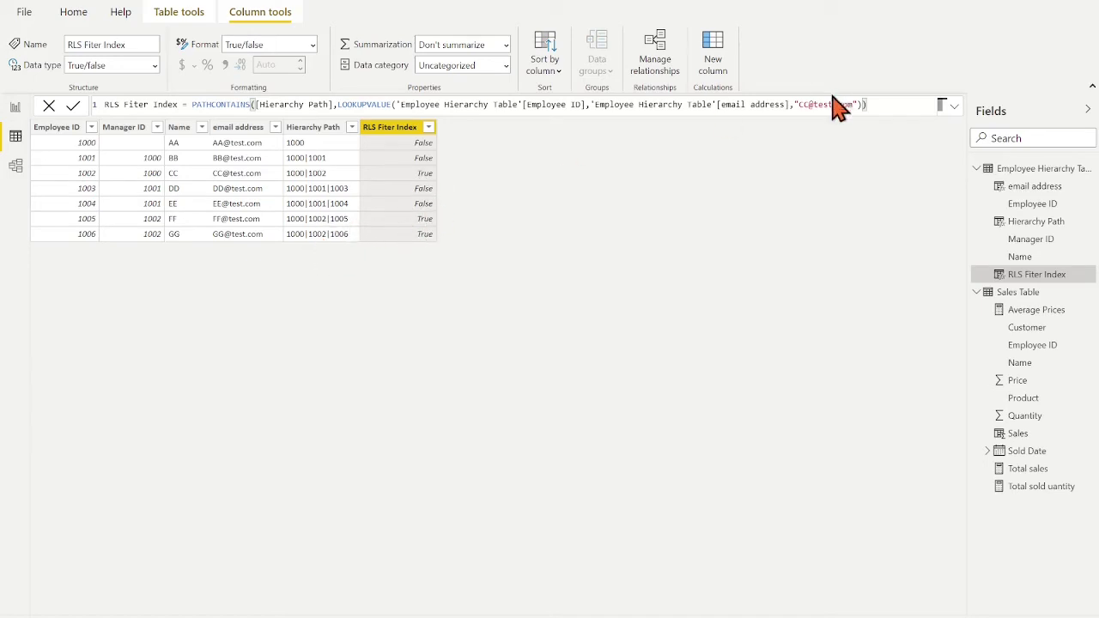
- Select the whole filter expression in the formula bar for reuse
{"action": "left_click", "coordinate": [192, 104]}
{"action": "key", "text": "shift+Home"}
{"action": "left_click_drag", "start_coordinate": [193, 104], "coordinate": [917, 130]}
{"action": "key", "text": "ctrl+c"}
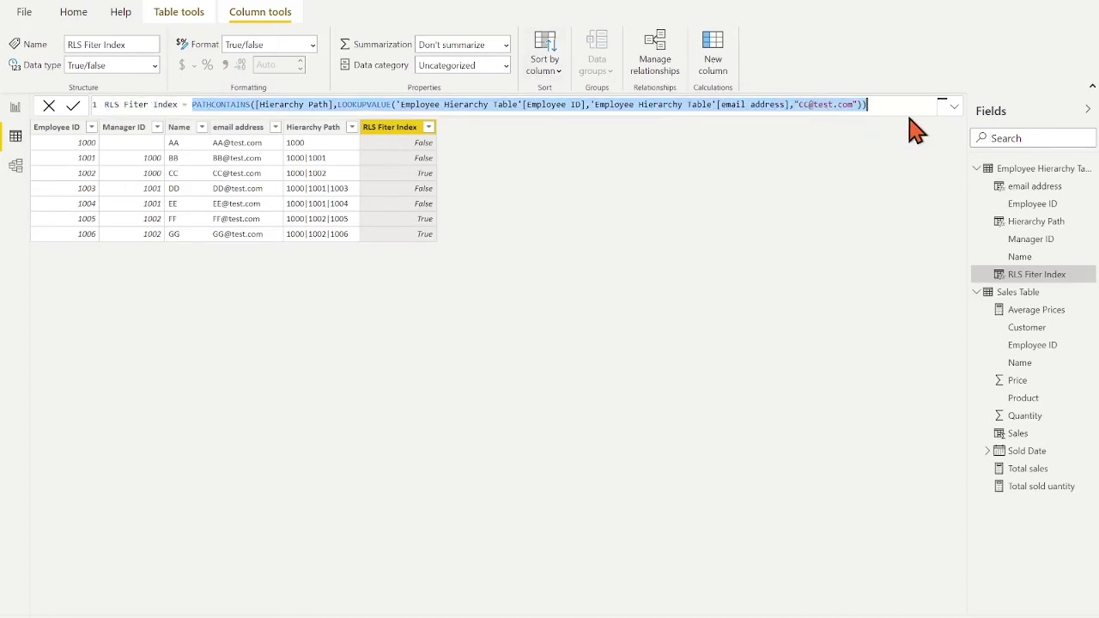
- In the report view, open Manage roles and create a new role named RSL
{"action": "left_click", "coordinate": [14, 110]}
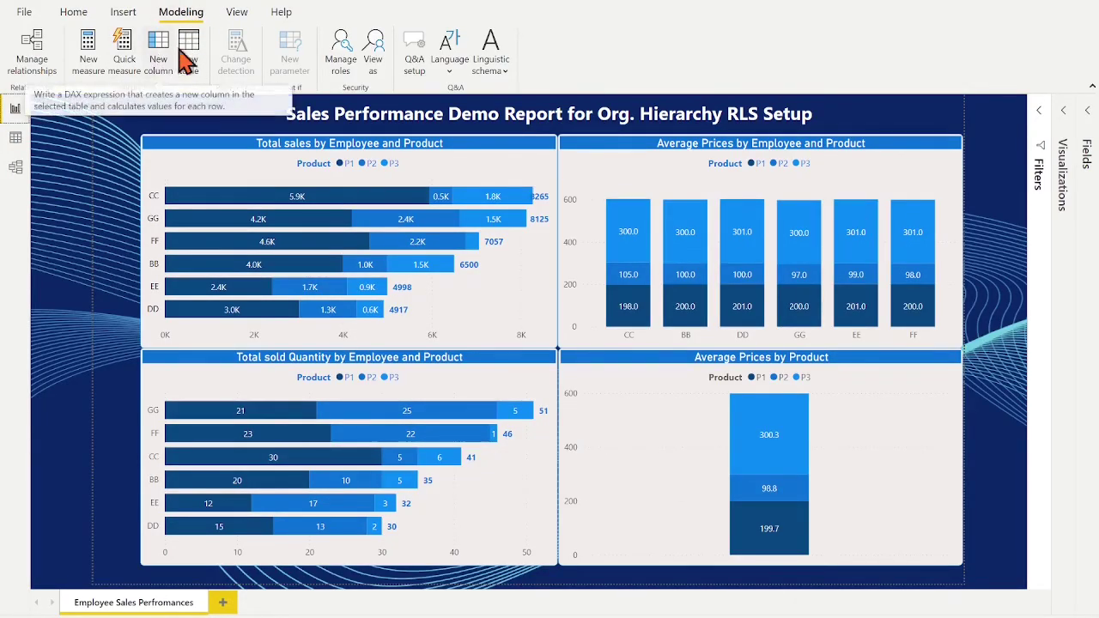
{"action": "left_click", "coordinate": [344, 62]}
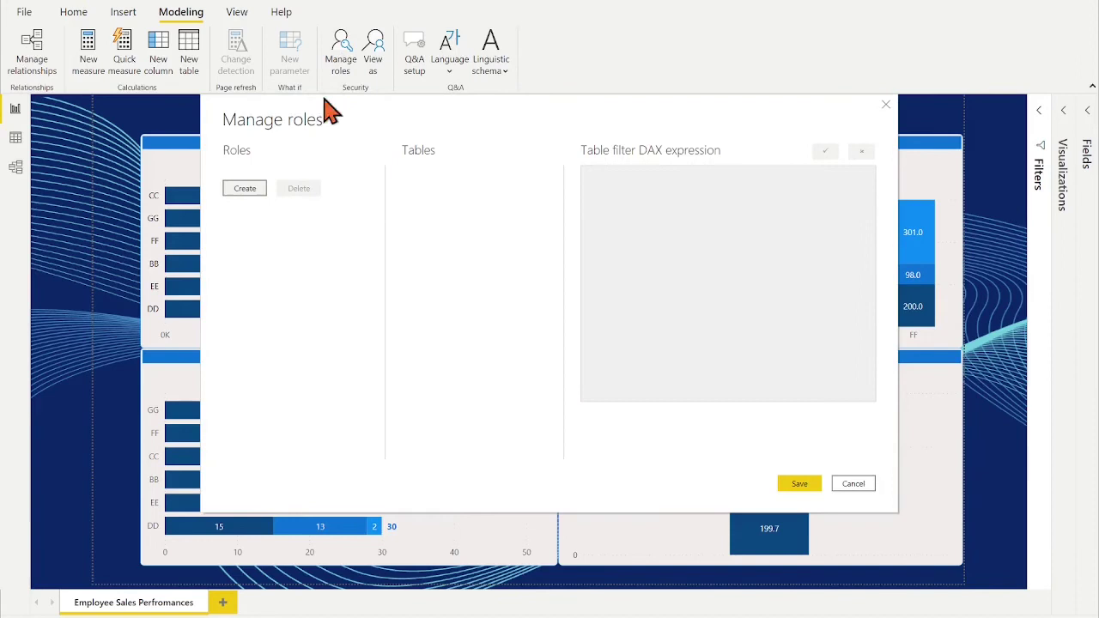
{"action": "left_click", "coordinate": [251, 206]}
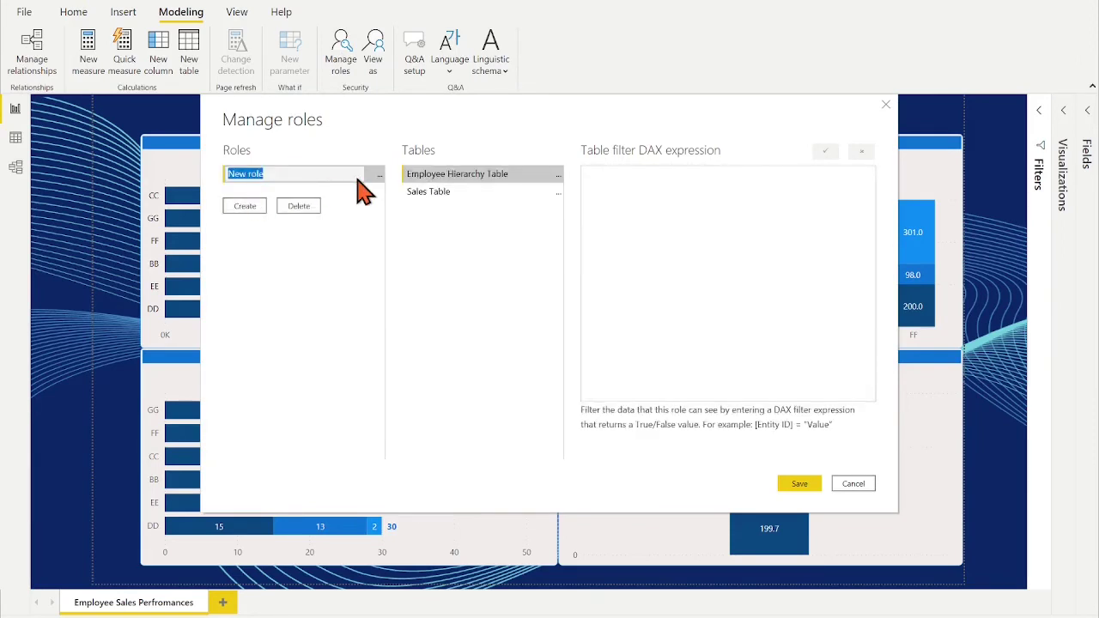
{"action": "type", "text": "RSL Hierarchy"}
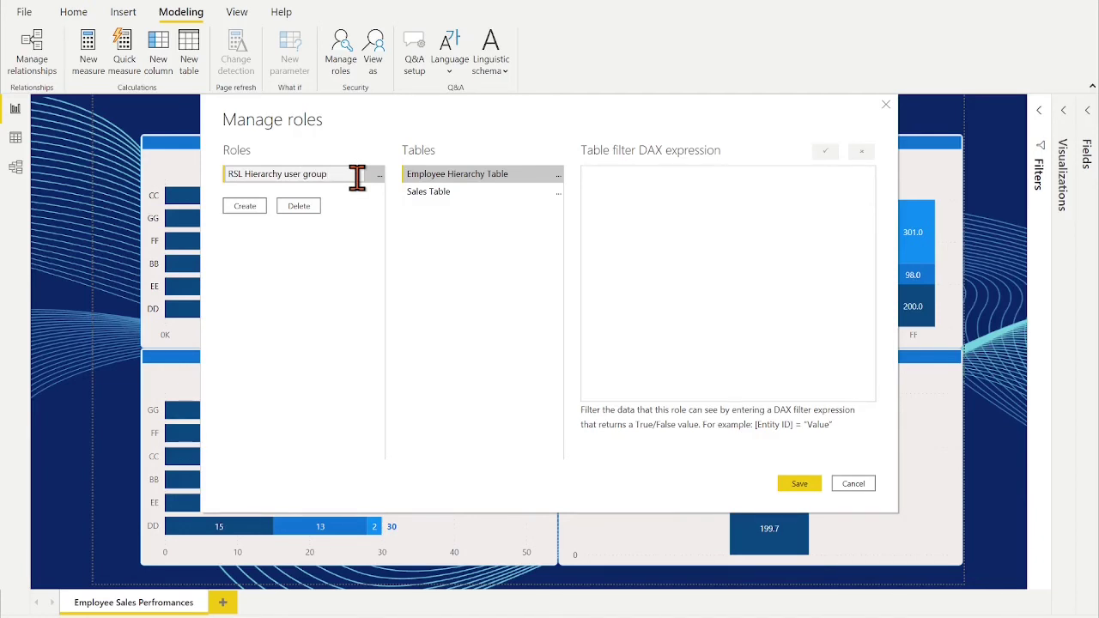
- Filter Employee Hierarchy Table with the pasted PATHCONTAINS/LOOKUPVALUE/userprincipalname expression, fix the parenthesis, and save
{"action": "left_click", "coordinate": [418, 233]}
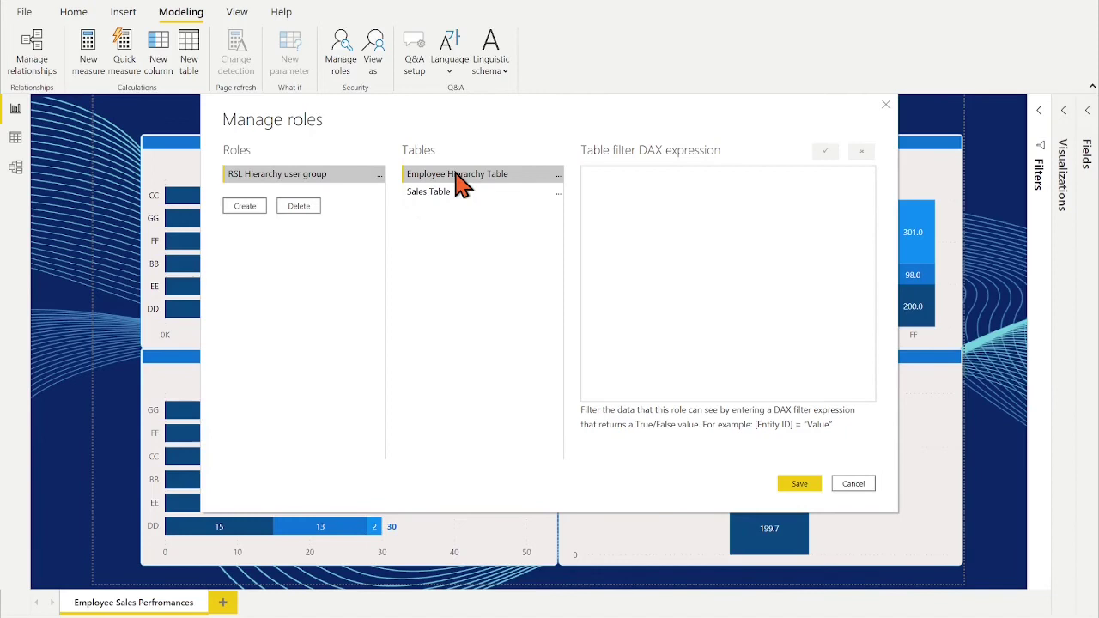
{"action": "left_click", "coordinate": [589, 177]}
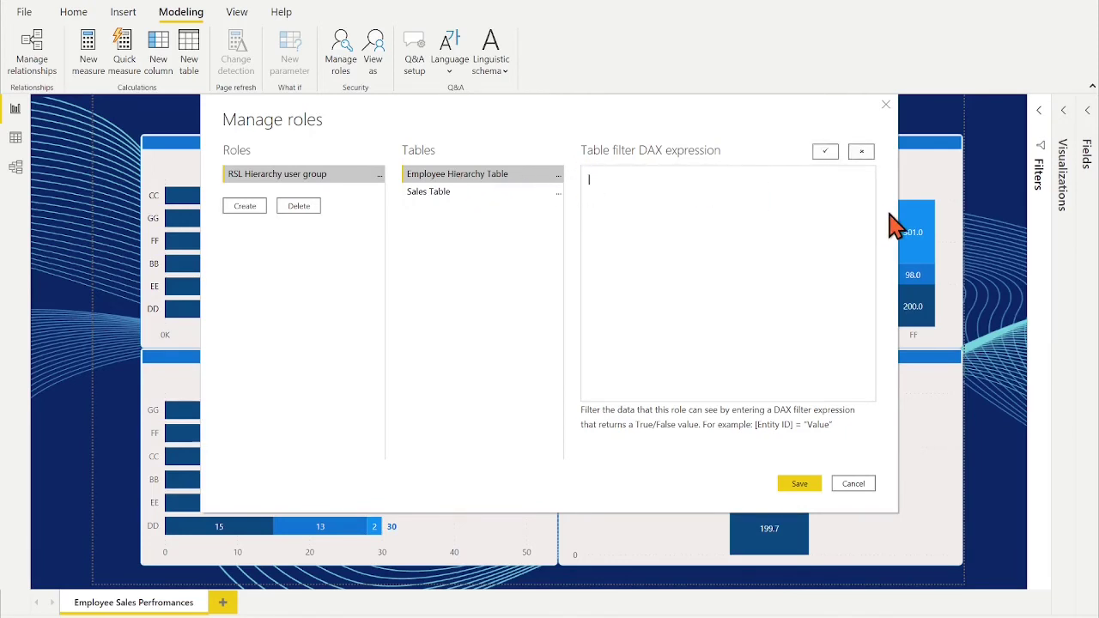
{"action": "key", "text": "ctrl+v"}
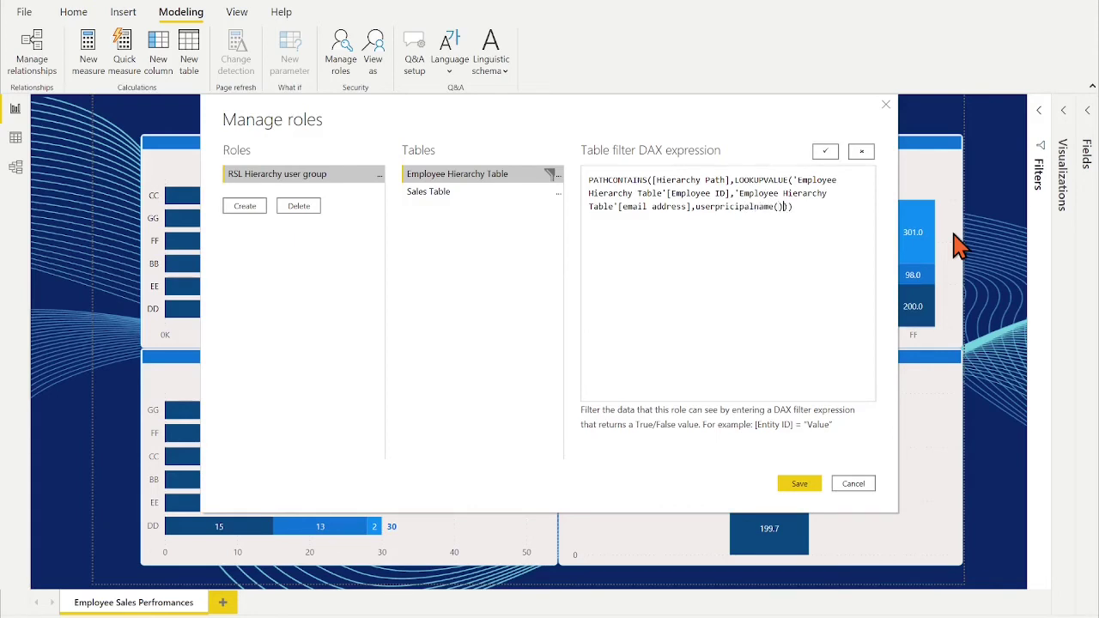
{"action": "left_click", "coordinate": [826, 153]}
{"action": "type", "text": ")"}
{"action": "left_click", "coordinate": [827, 154]}
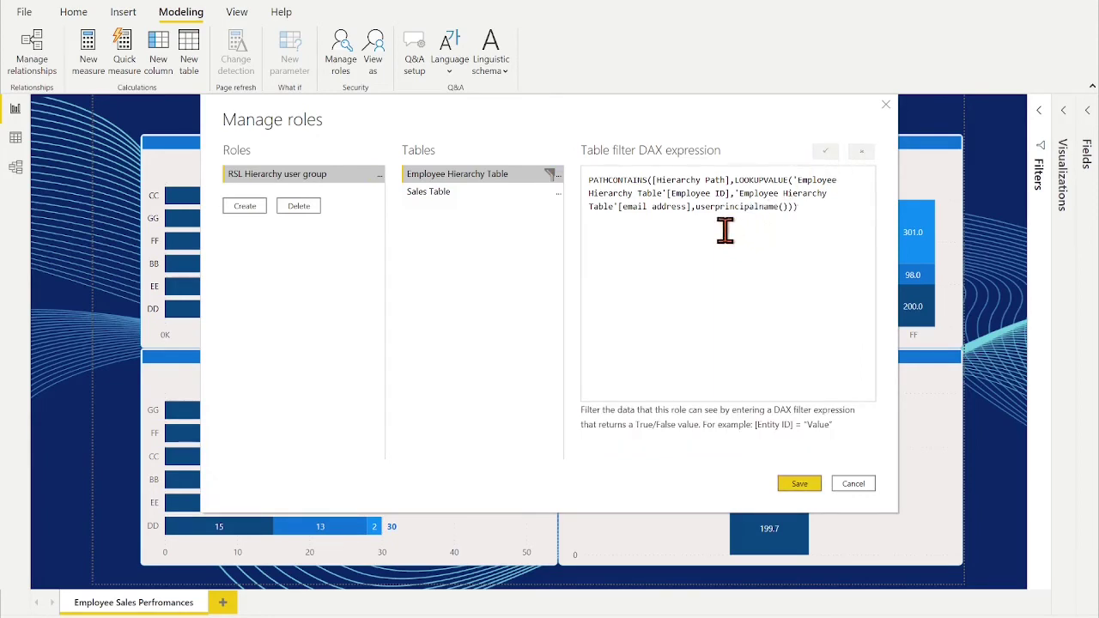
{"action": "left_click", "coordinate": [800, 484]}
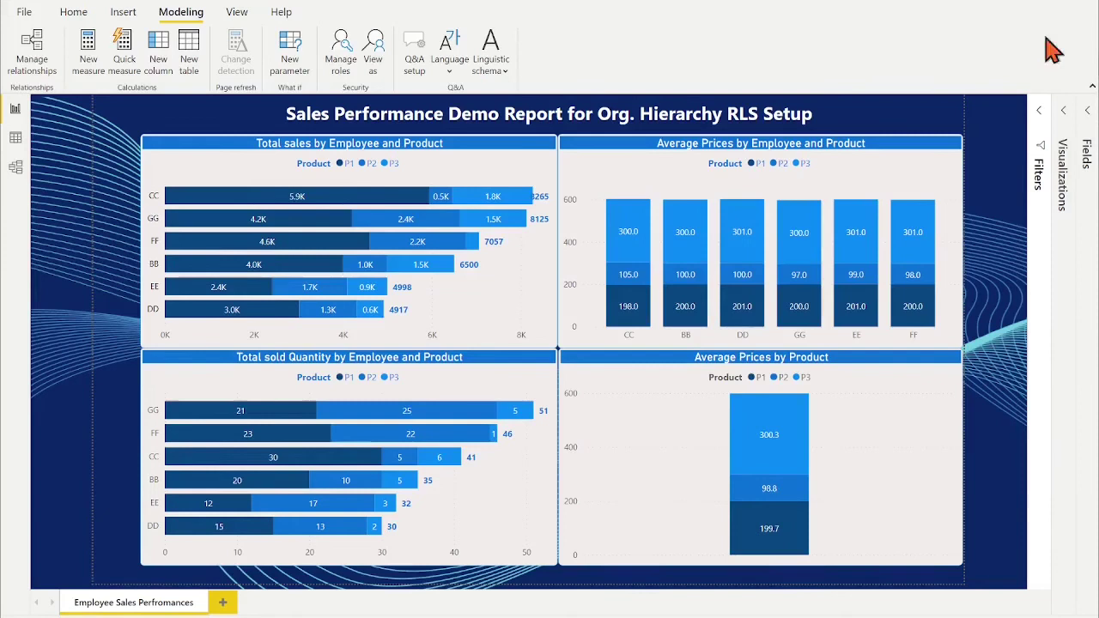
- View the report as the first test user under RSL Hierarchy user group, seeing CC, GG and FF, then stop
{"action": "left_click", "coordinate": [381, 56]}
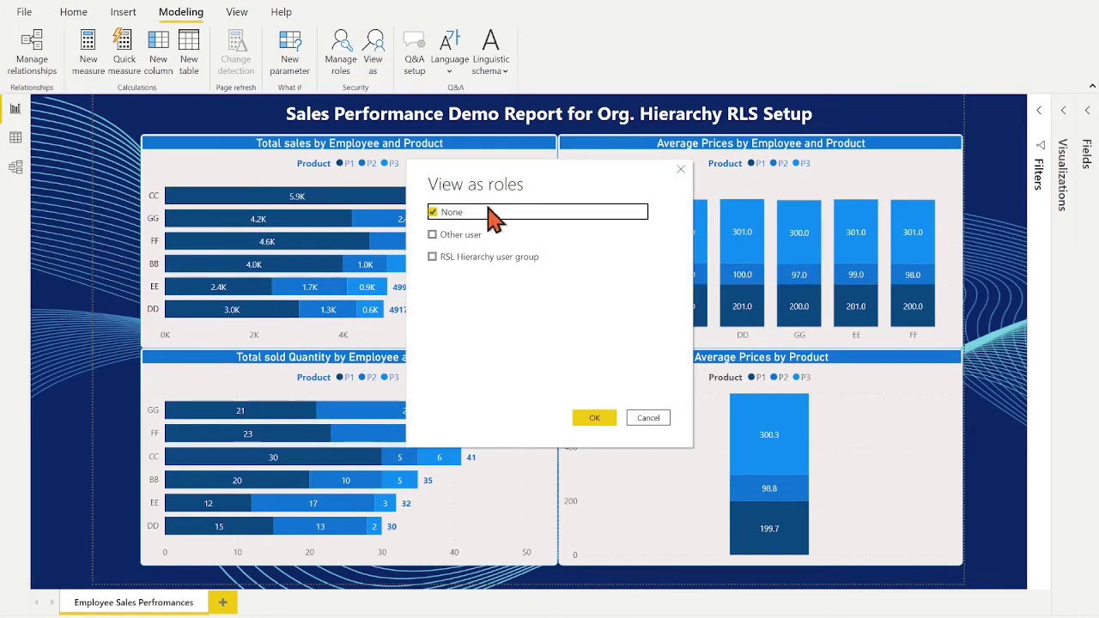
{"action": "left_click", "coordinate": [435, 237]}
{"action": "left_click", "coordinate": [436, 258]}
{"action": "left_click", "coordinate": [516, 238]}
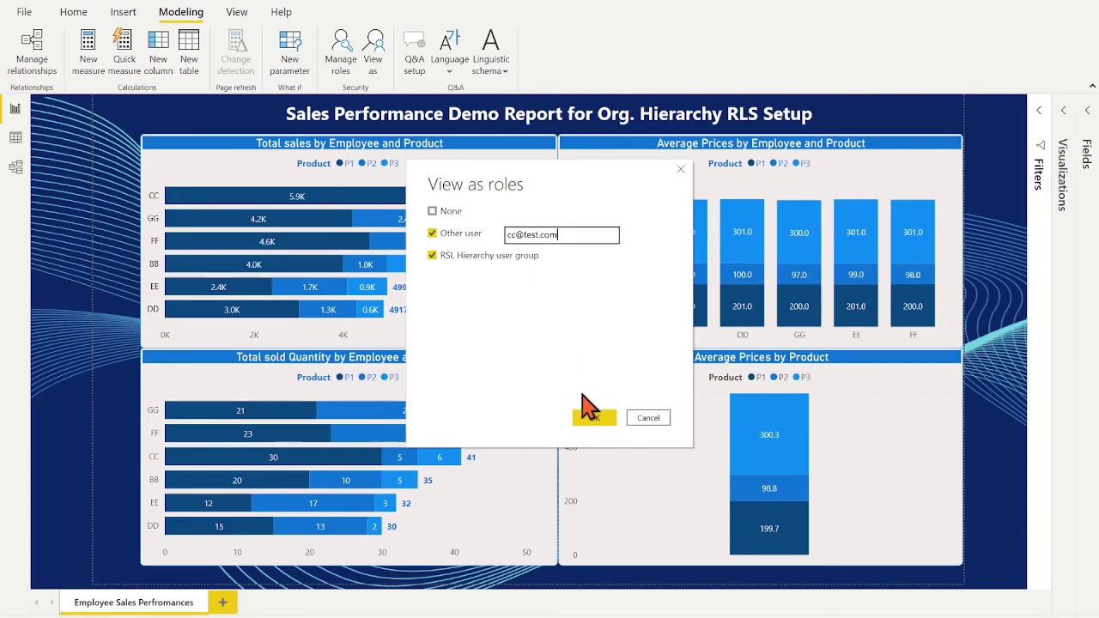
{"action": "left_click", "coordinate": [595, 417]}
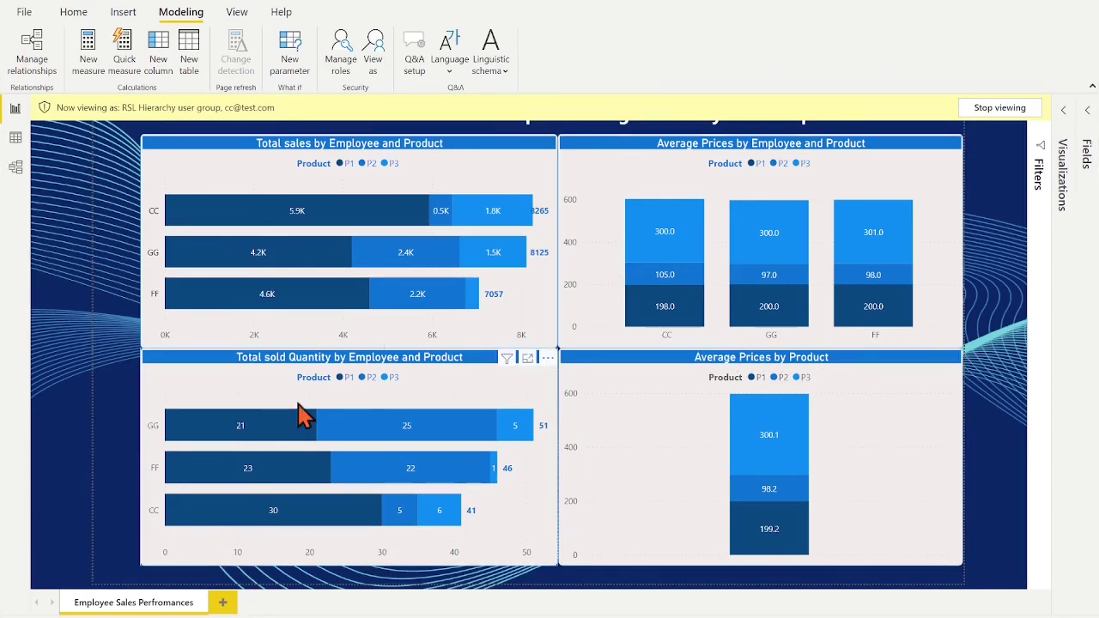
{"action": "left_click", "coordinate": [1012, 110]}
- Test the role as the second test user's e-mail, seeing only GG, then stop viewing
{"action": "left_click", "coordinate": [375, 60]}
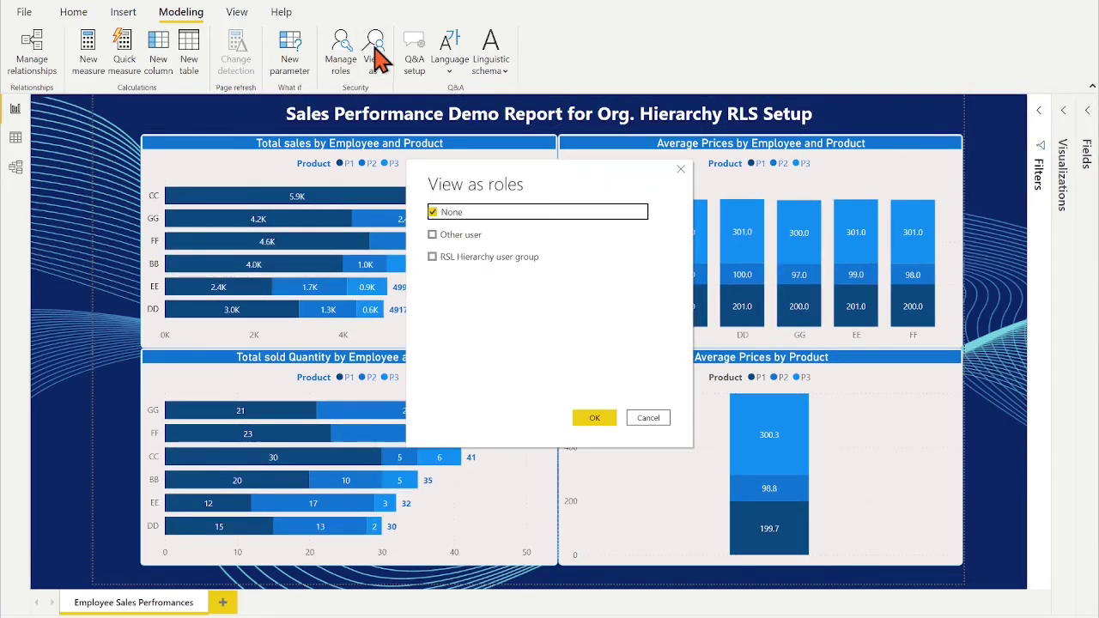
{"action": "left_click", "coordinate": [433, 234]}
{"action": "left_click", "coordinate": [437, 257]}
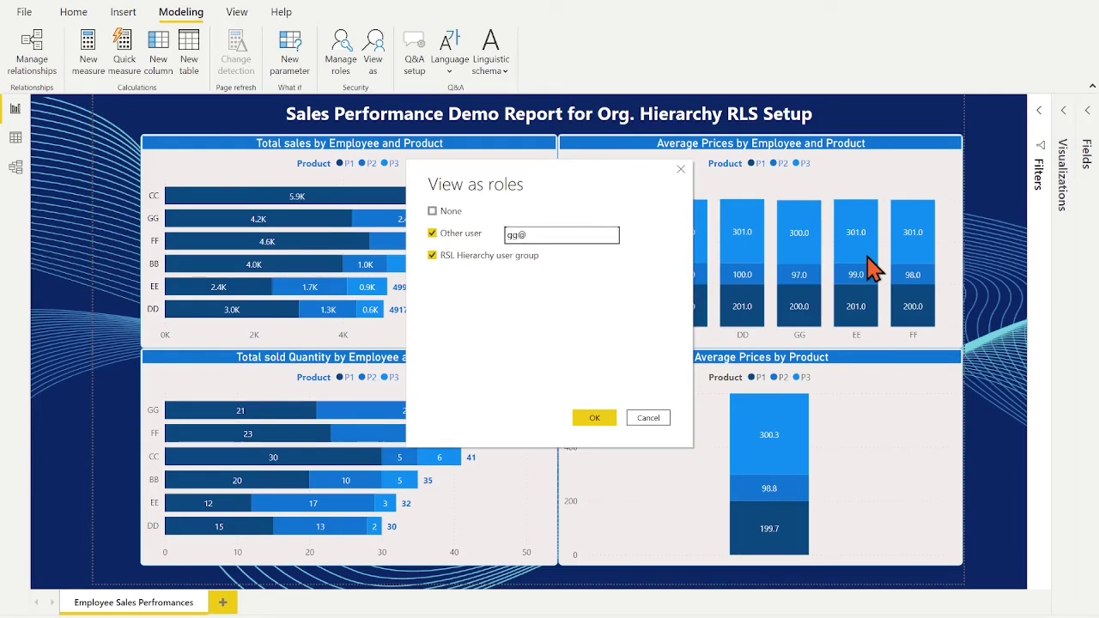
{"action": "type", "text": "gg@test.com"}
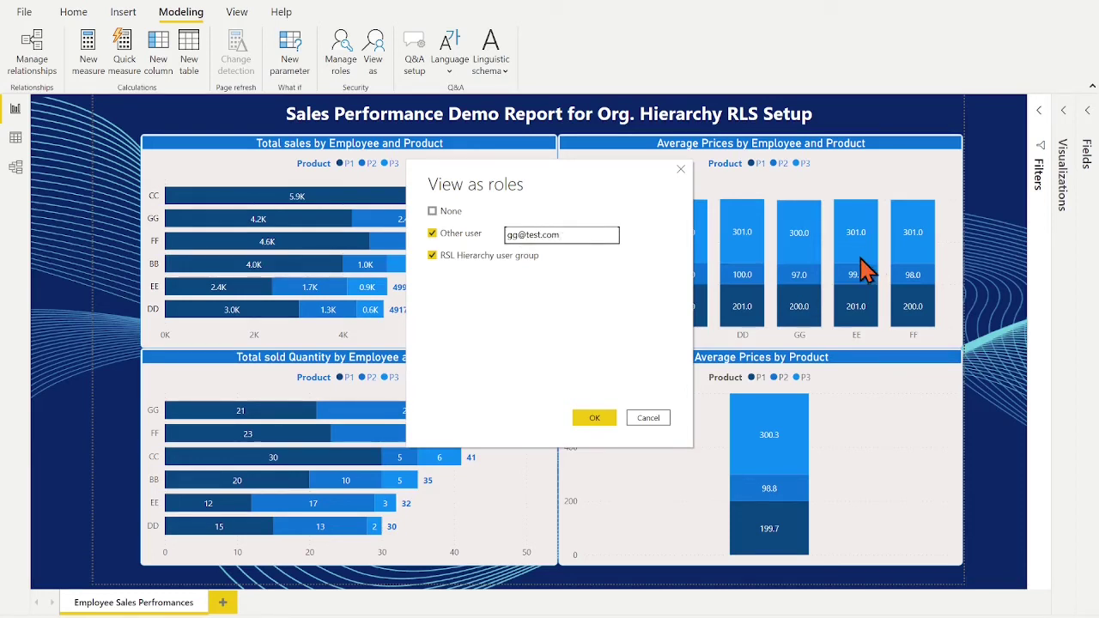
{"action": "left_click", "coordinate": [597, 419]}
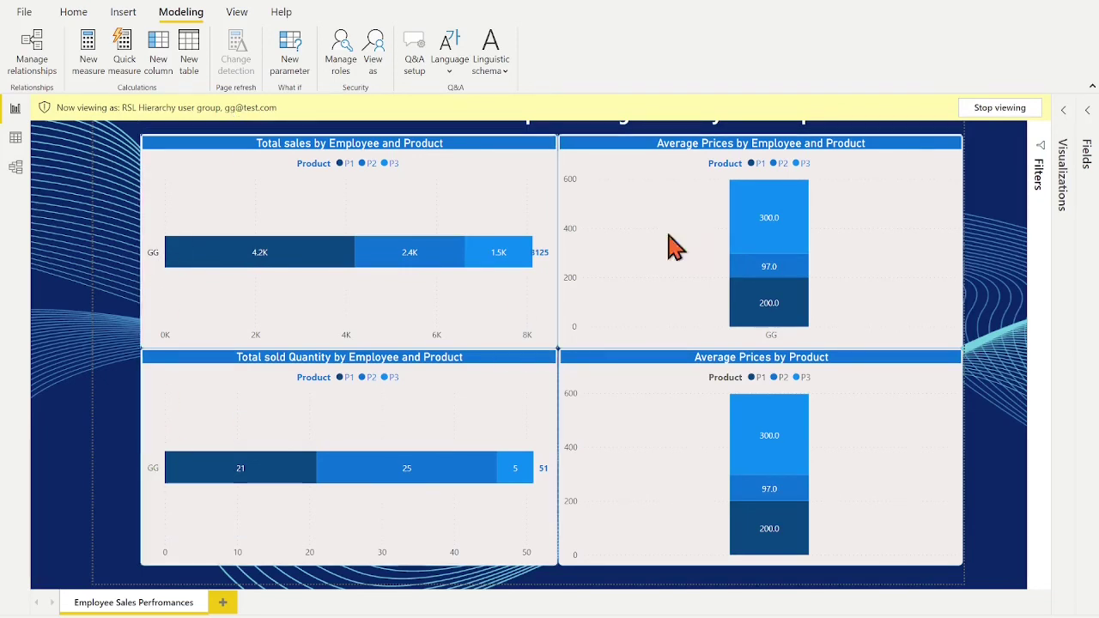
{"action": "left_click", "coordinate": [992, 110]}
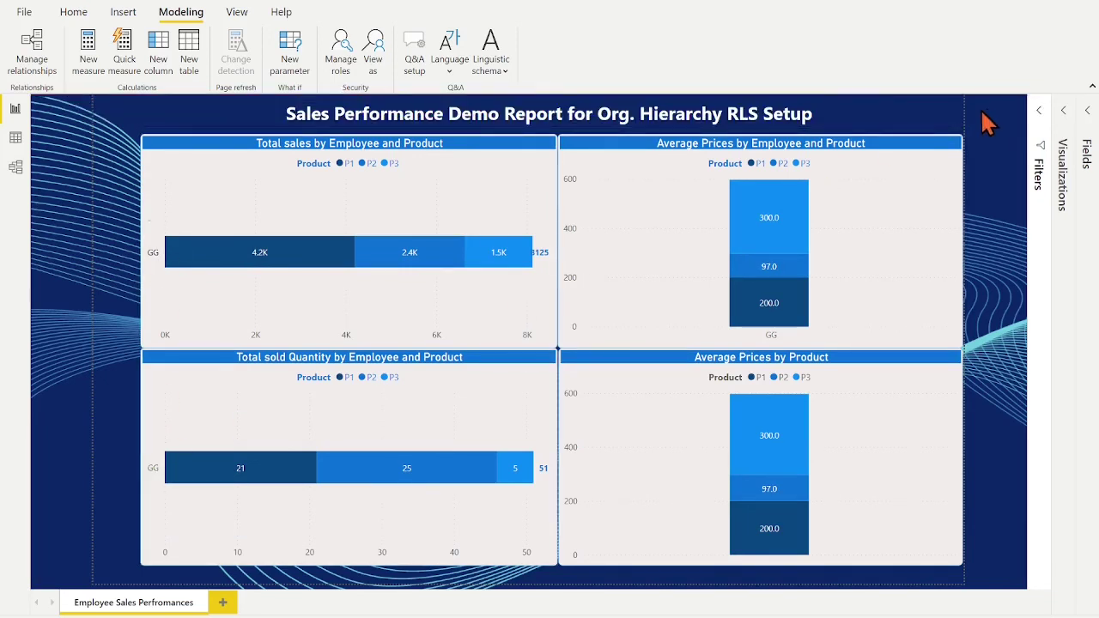
- Test the role as a third test user, seeing all employees, and return to normal viewing
{"action": "left_click", "coordinate": [373, 50]}
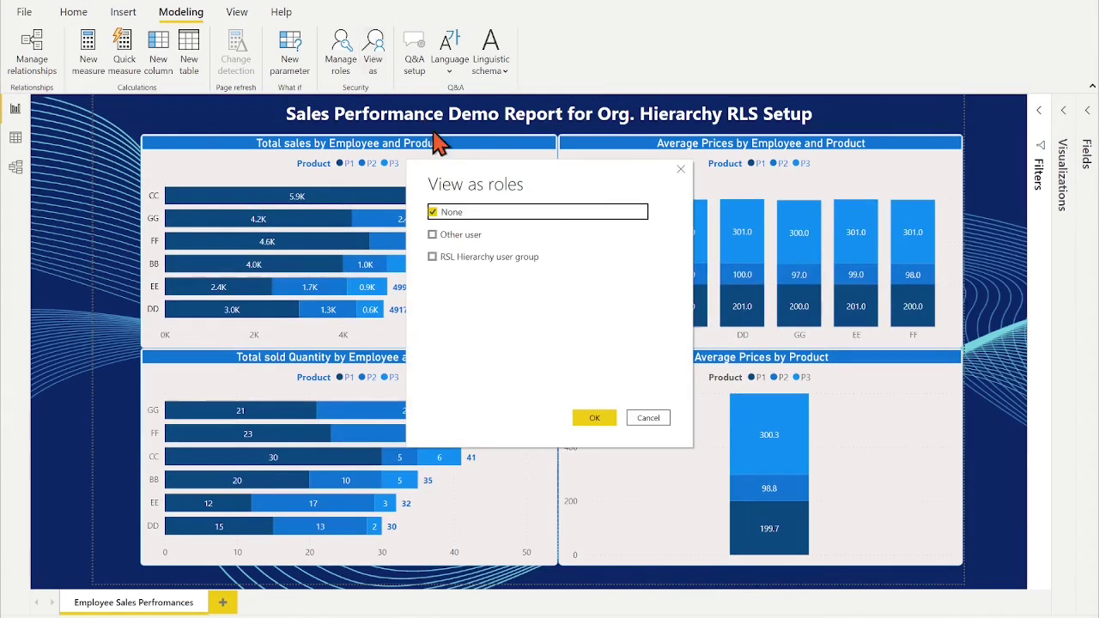
{"action": "left_click", "coordinate": [433, 234]}
{"action": "left_click", "coordinate": [434, 255]}
{"action": "left_click", "coordinate": [524, 235]}
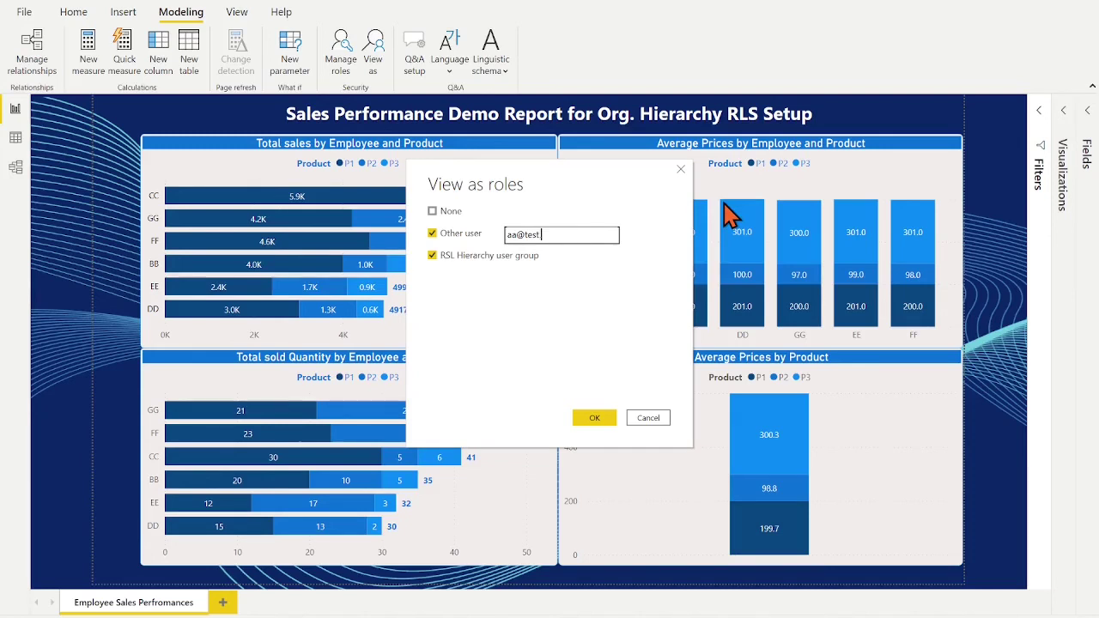
{"action": "left_click", "coordinate": [593, 418]}
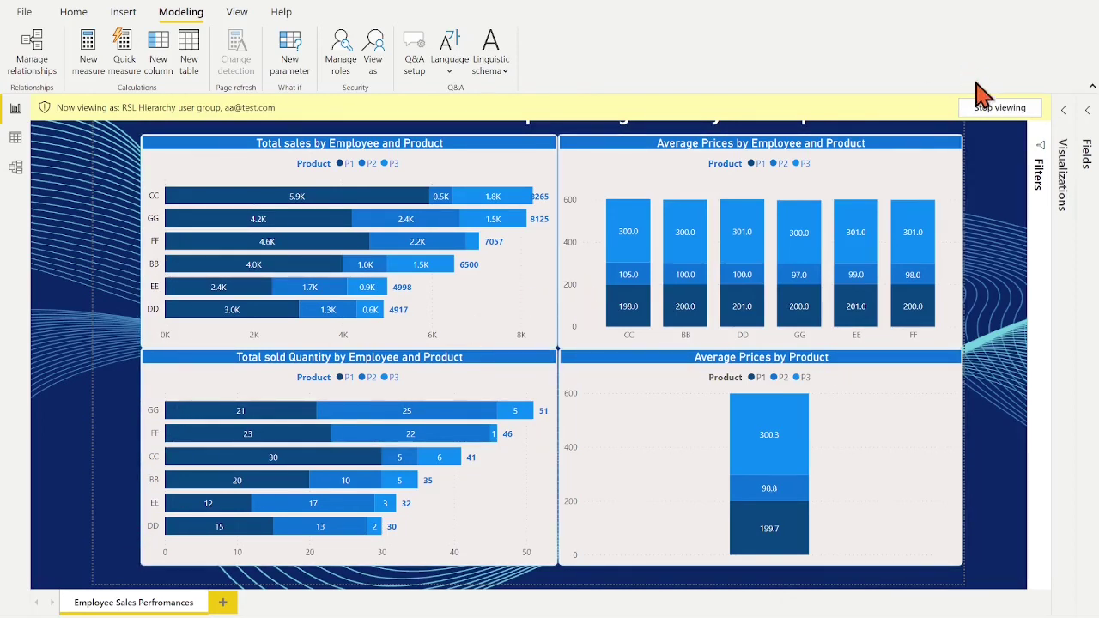
{"action": "left_click", "coordinate": [996, 108]}
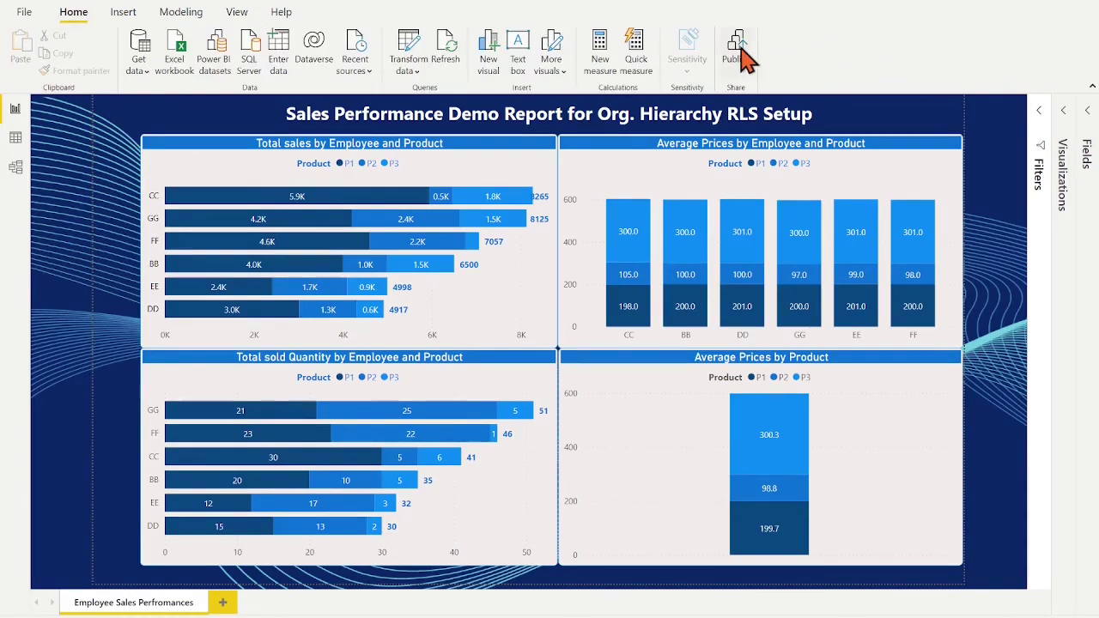
- Publish into the PBI RLS setup test workspace and replace its existing dataset
{"action": "left_click", "coordinate": [739, 53]}
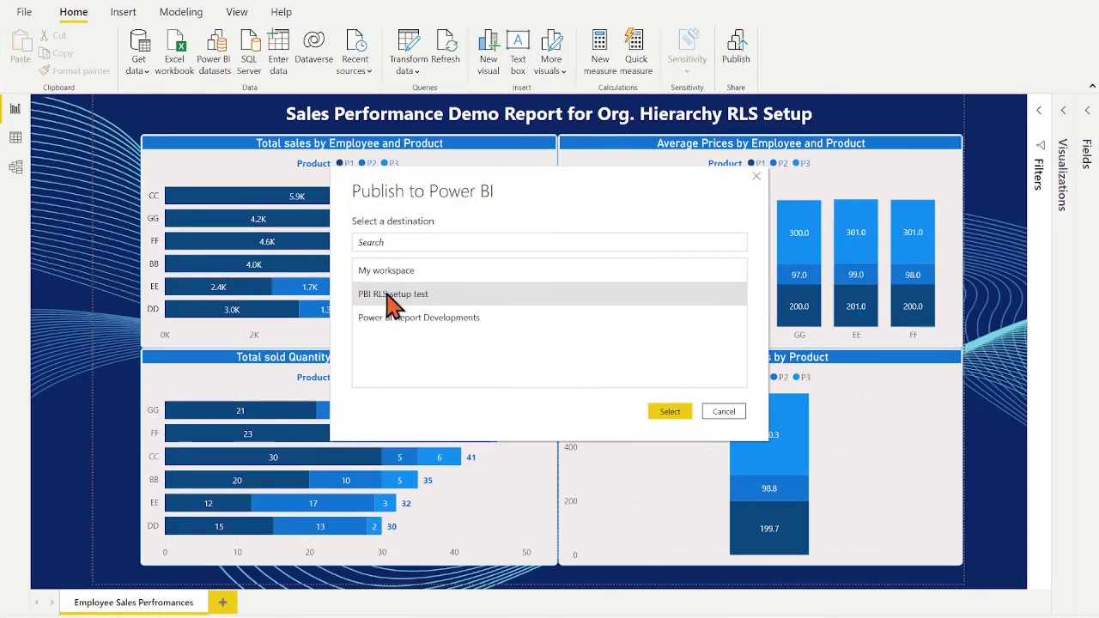
{"action": "left_click", "coordinate": [661, 413]}
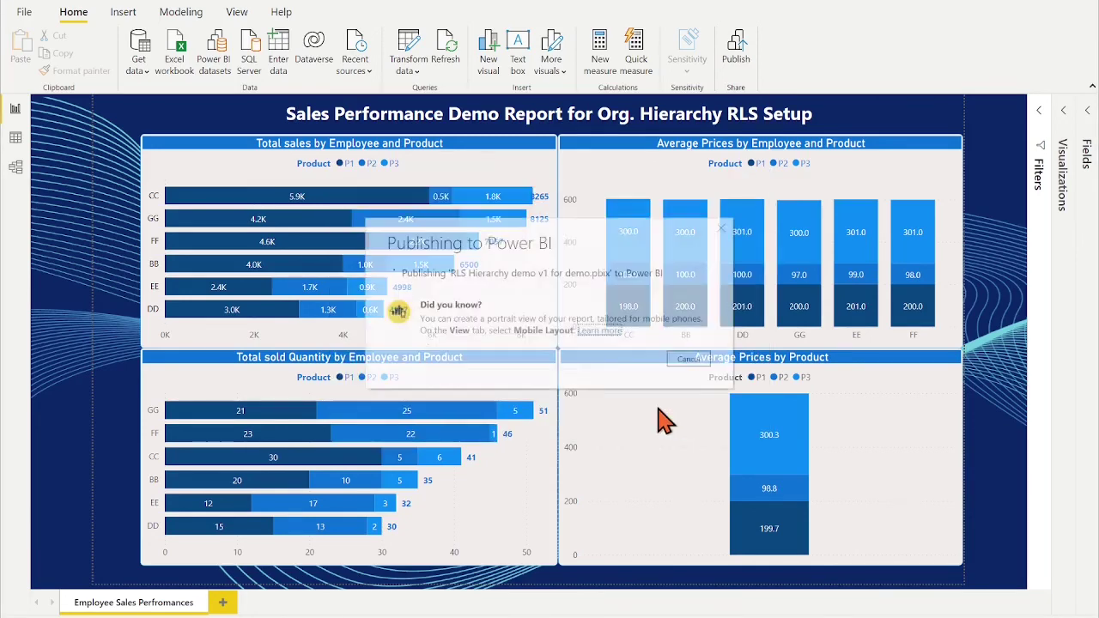
{"action": "left_click", "coordinate": [622, 395]}
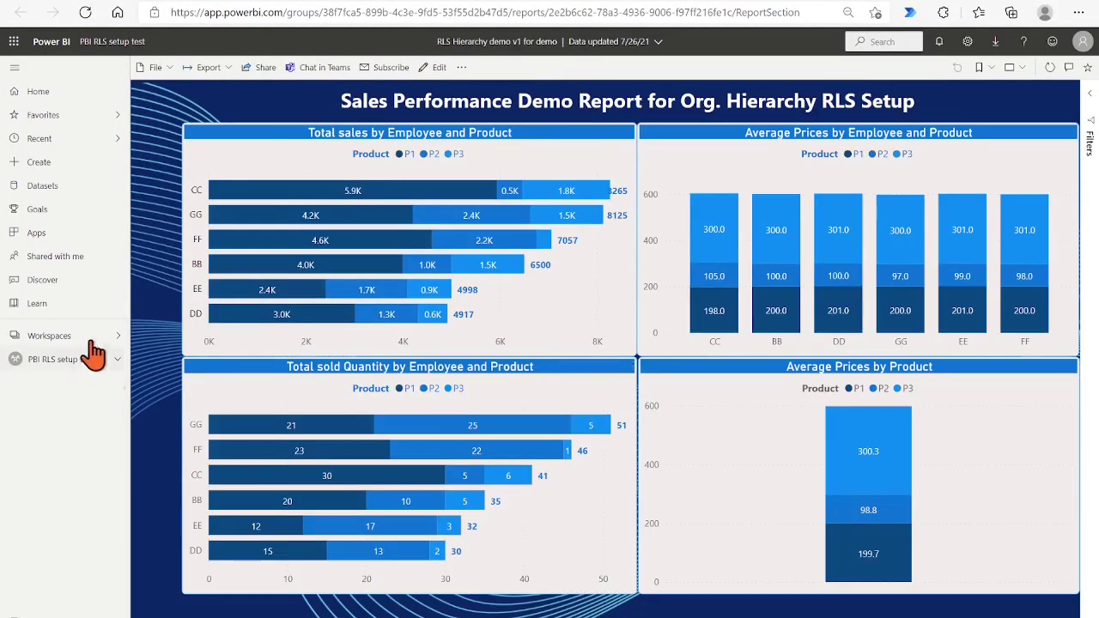
- From the PBI RLS setup test workspace, open the RLS Hierarchy demo v1 for demo dataset's Security settings
{"action": "left_click", "coordinate": [113, 42]}
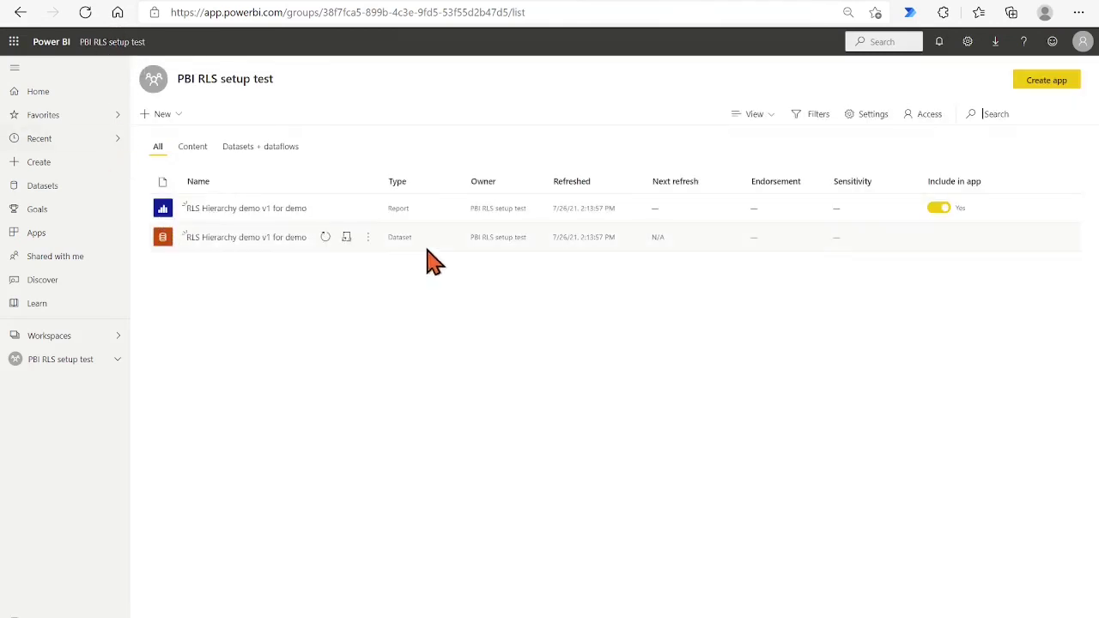
{"action": "left_click", "coordinate": [368, 240]}
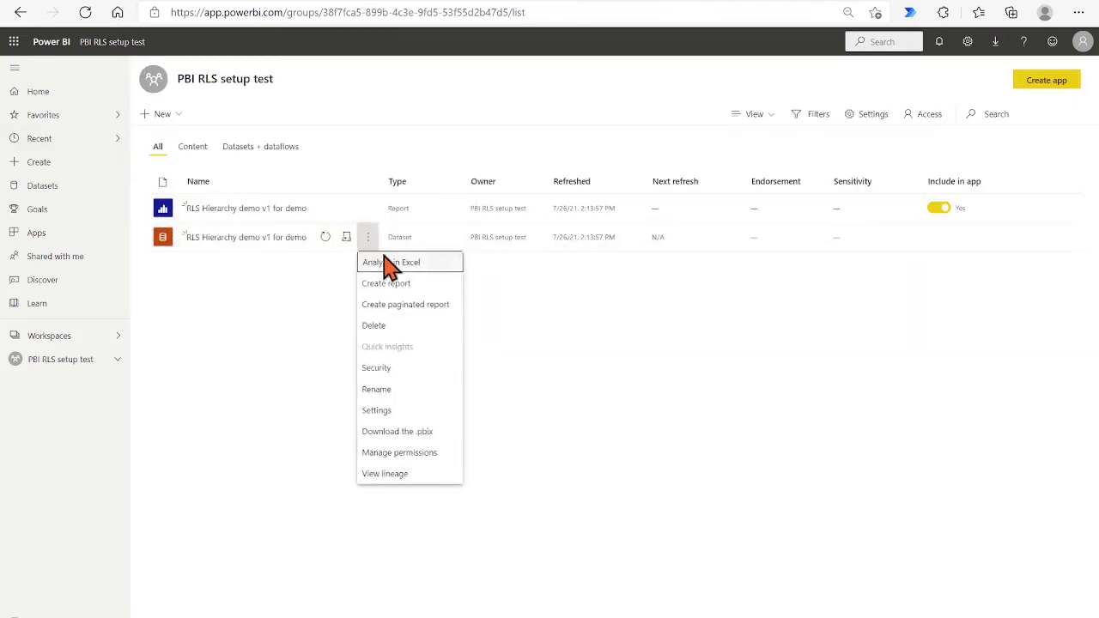
{"action": "left_click", "coordinate": [388, 370]}
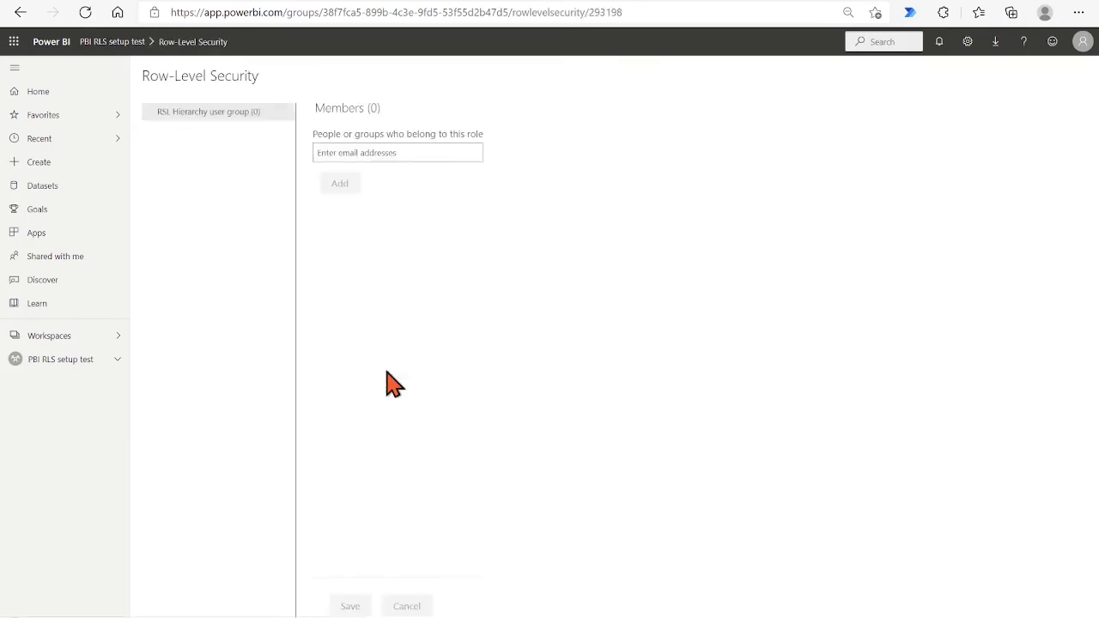
- Begin entering a member address for the role, then return to the workspace content list
{"action": "left_click", "coordinate": [334, 152]}
{"action": "type", "text": "AA@test.com"}
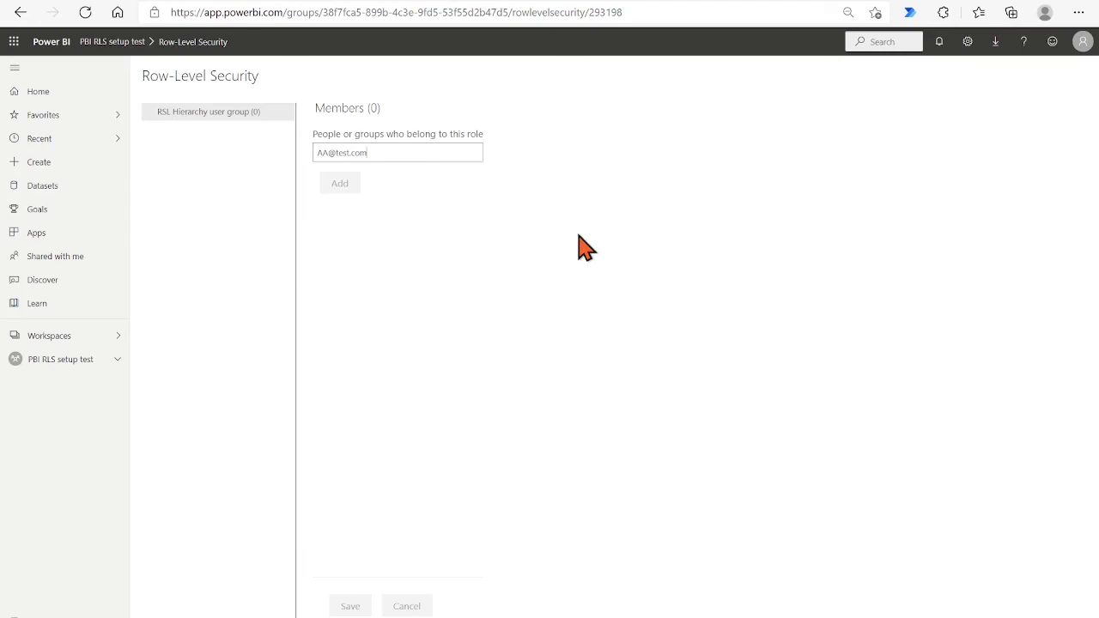
{"action": "left_click", "coordinate": [128, 43]}
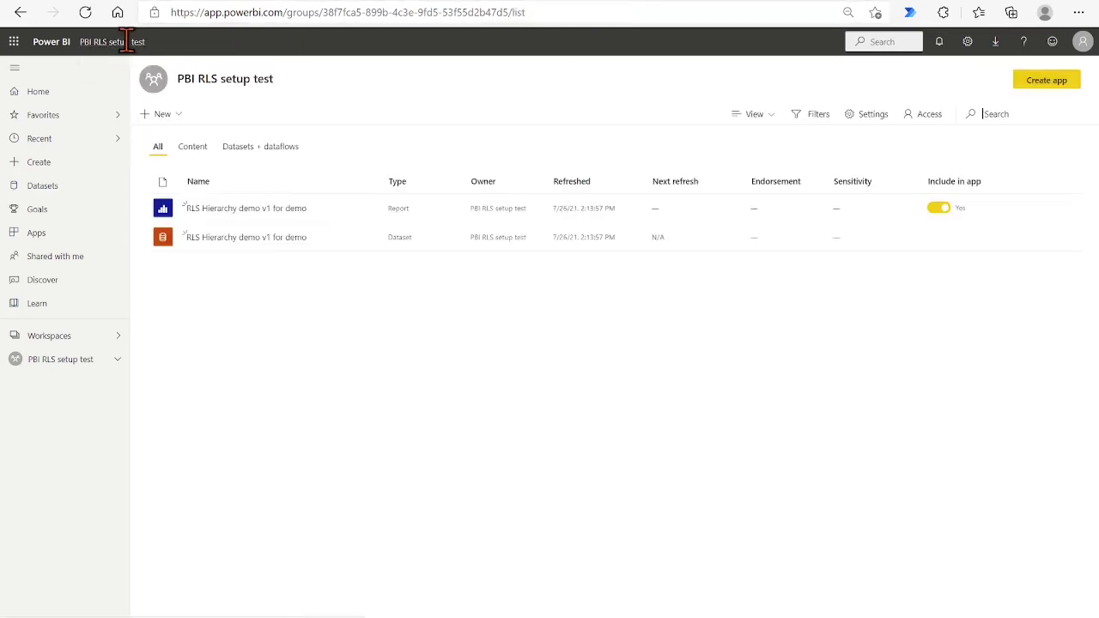
- Open the Access panel for the PBI RLS setup test workspace
{"action": "left_click", "coordinate": [929, 117]}
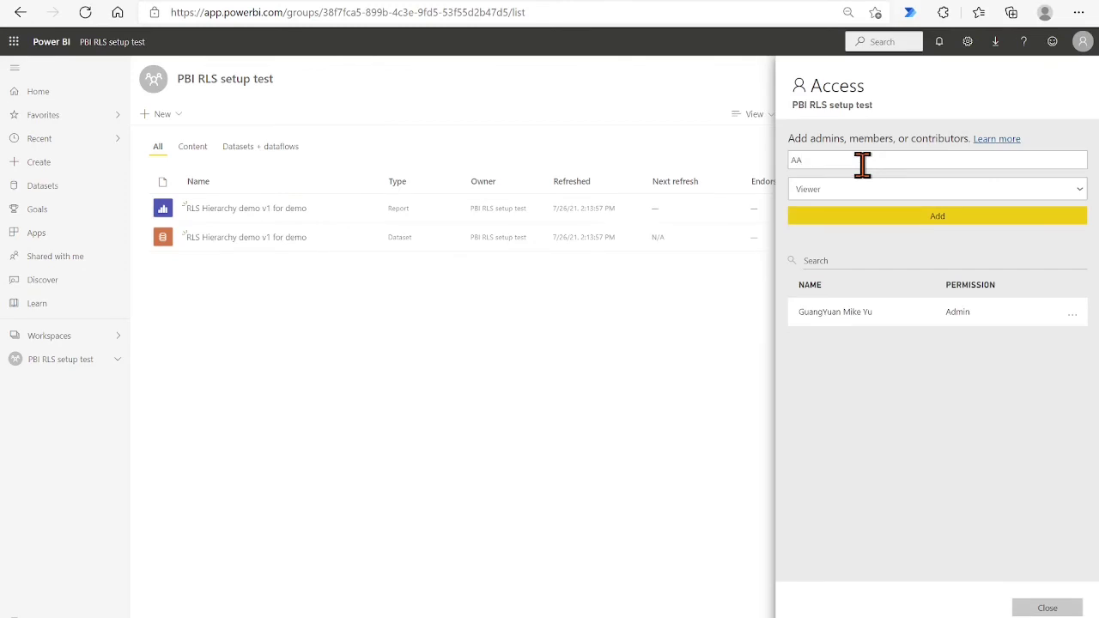